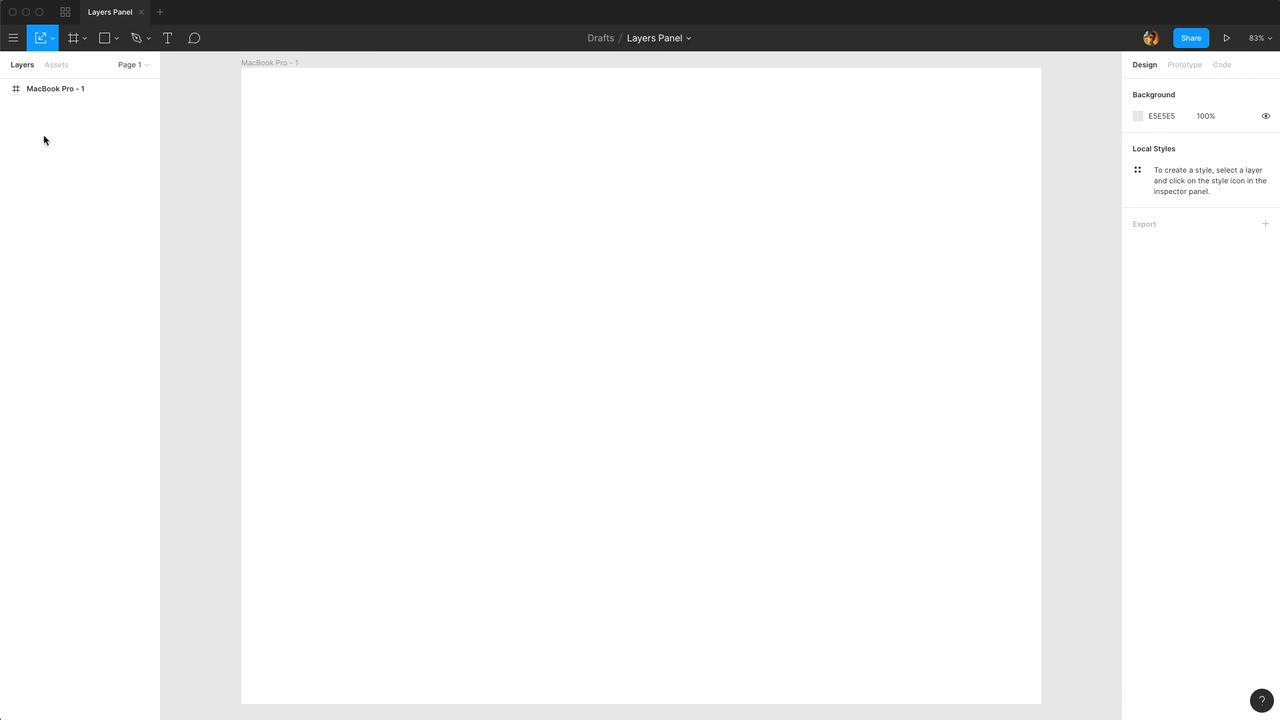
# - Draw a square of about 554 × 554 near the middle of the MacBook Pro - 1 frame
pyautogui.click(113, 40)
pyautogui.click(108, 66)
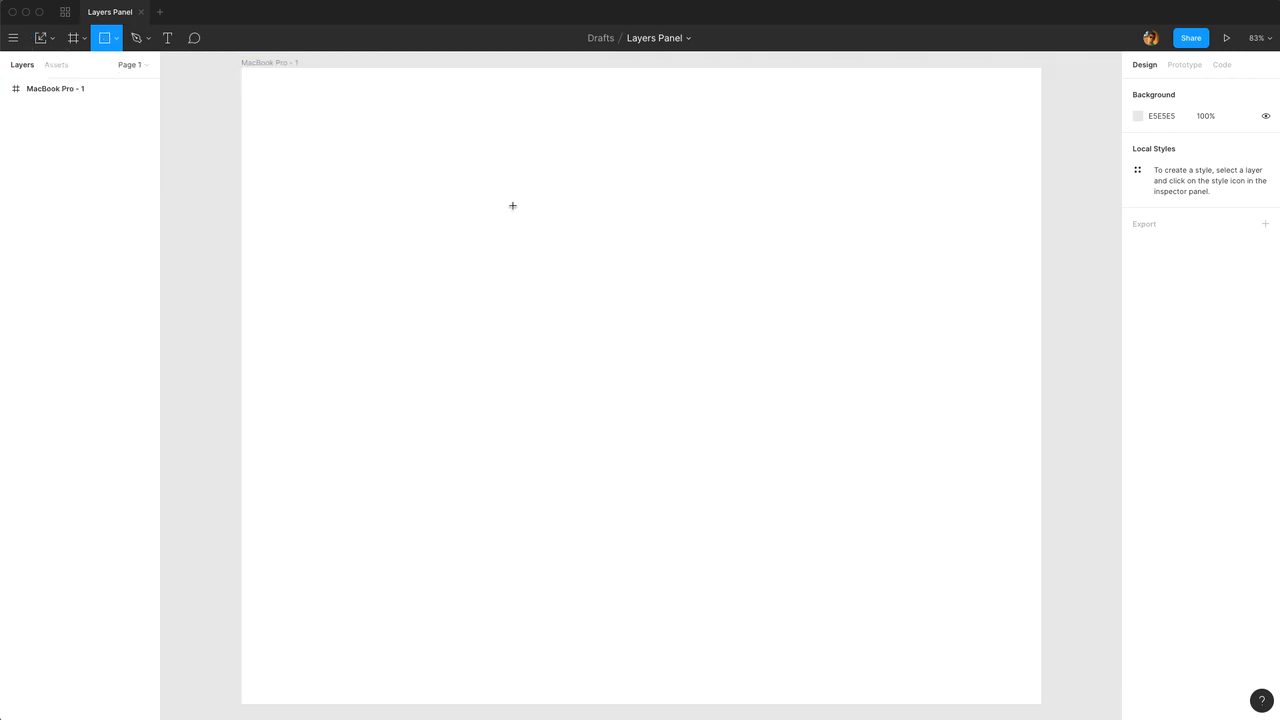
pyautogui.moveTo(551, 198); pyautogui.dragTo(859, 497)
pyautogui.moveTo(728, 372); pyautogui.dragTo(683, 377)
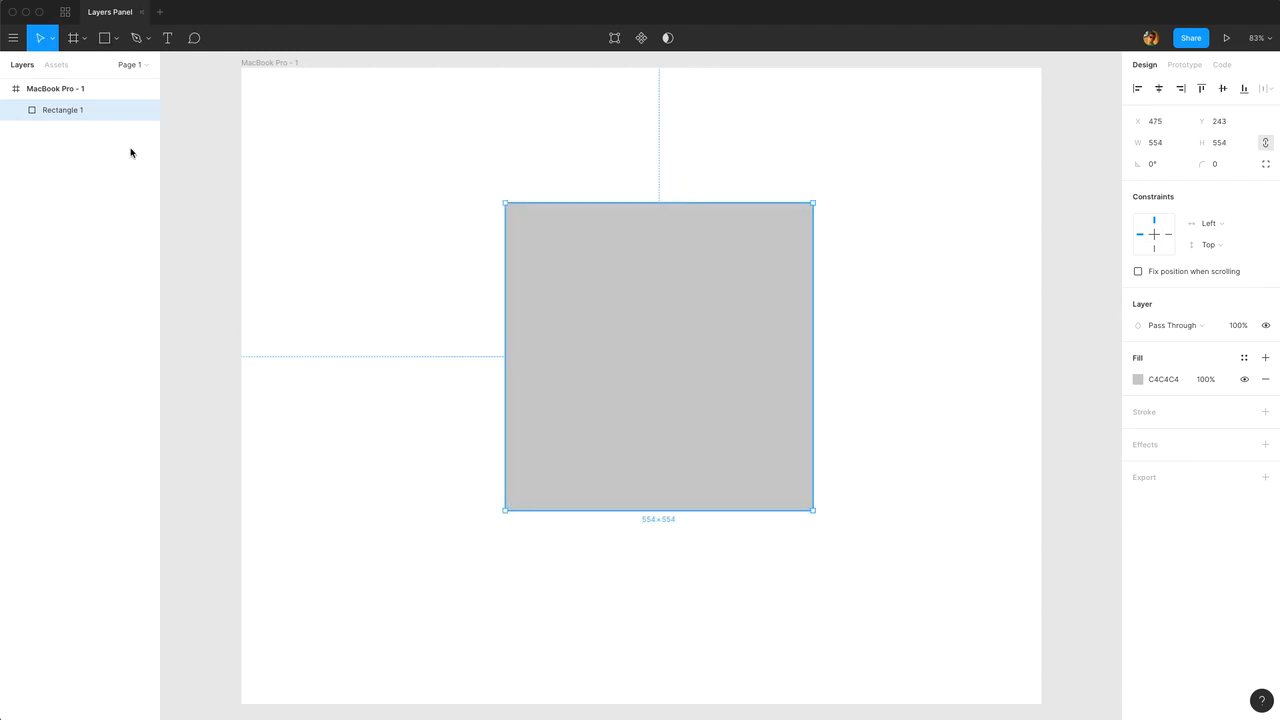
# - Rename the rectangle layer as R1
pyautogui.doubleClick(61, 112)
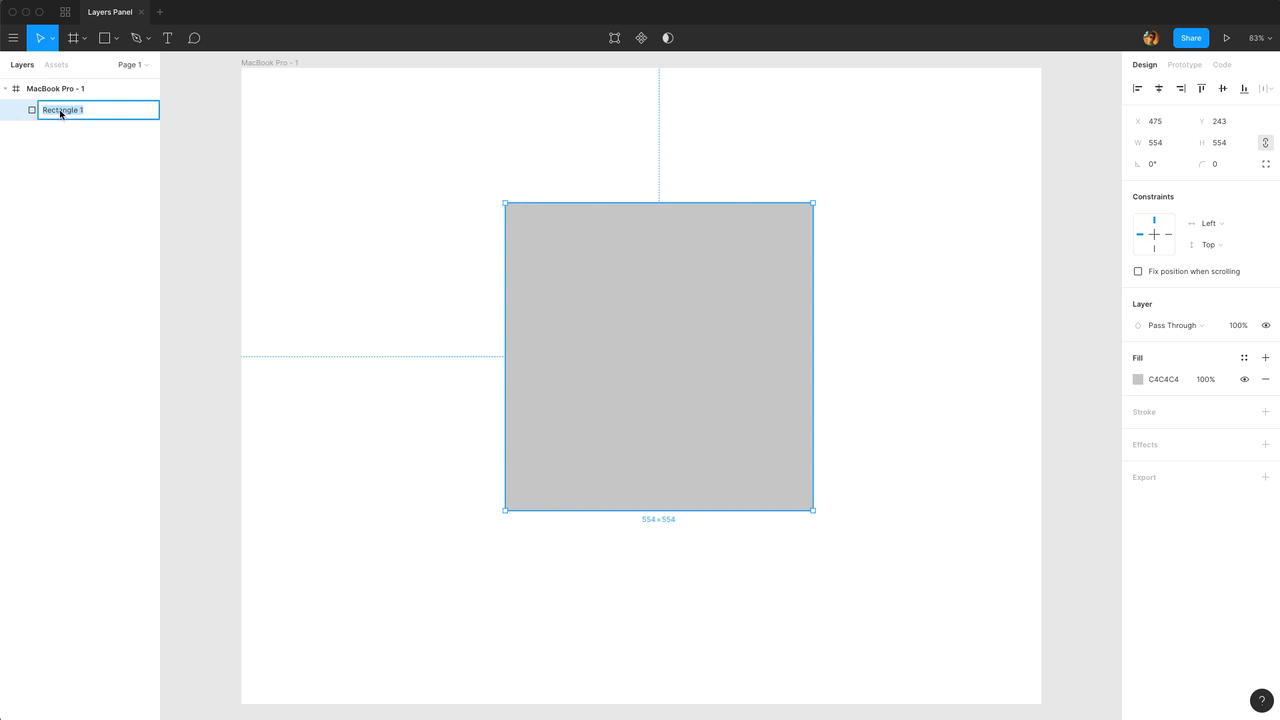
pyautogui.write('R1')
pyautogui.press('Return')
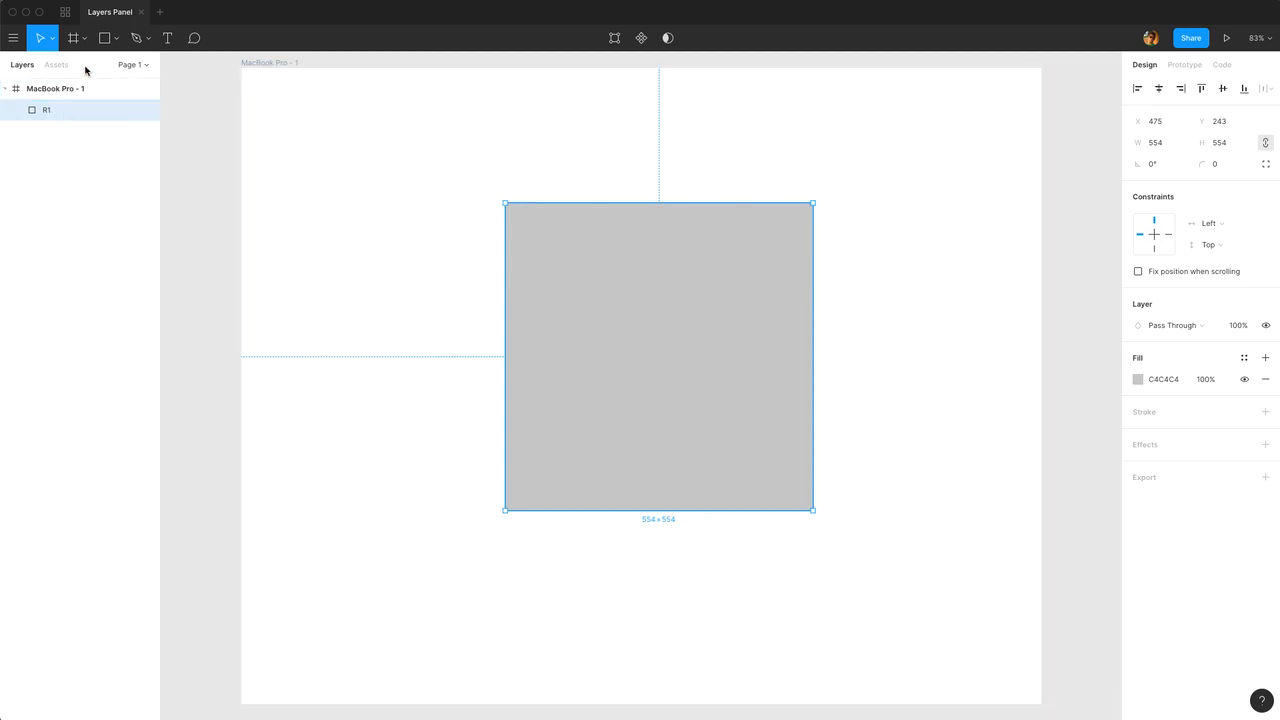
# - Draw a circle of about 300 × 300 in the middle of the square and fill it with dark gray 484848
pyautogui.click(104, 39)
pyautogui.click(115, 41)
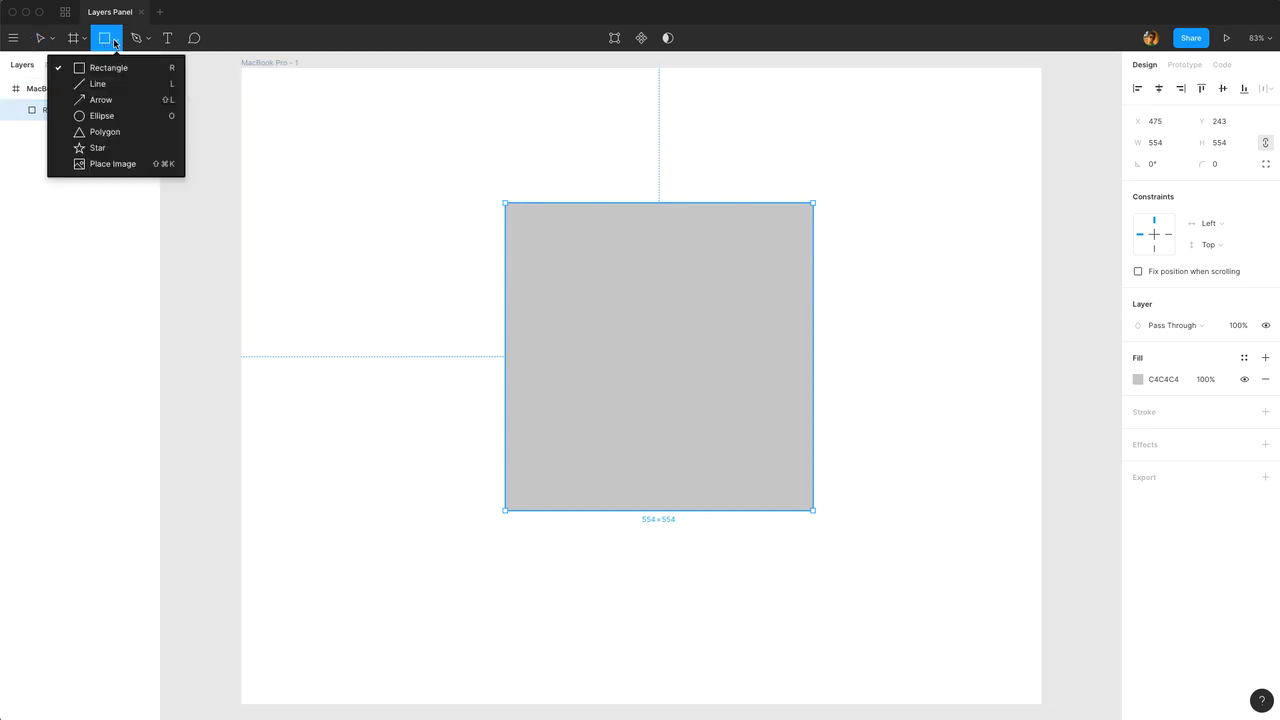
pyautogui.click(92, 116)
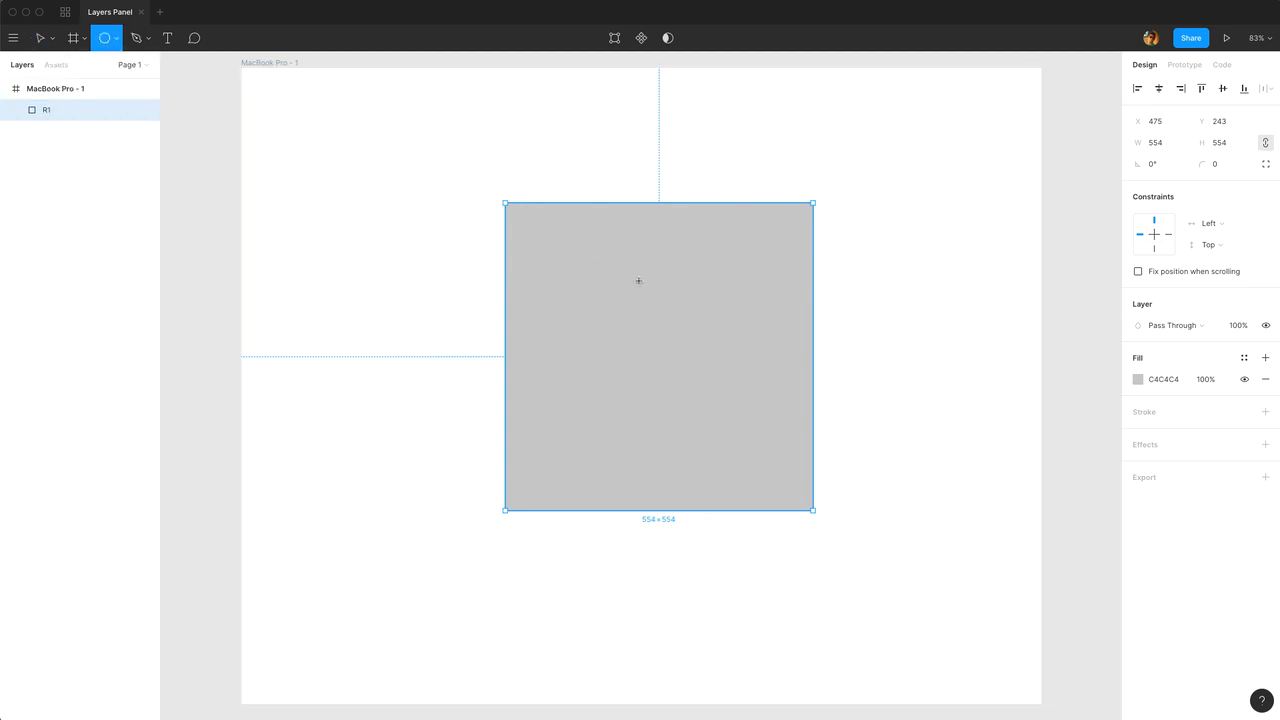
pyautogui.moveTo(606, 266); pyautogui.dragTo(749, 433)
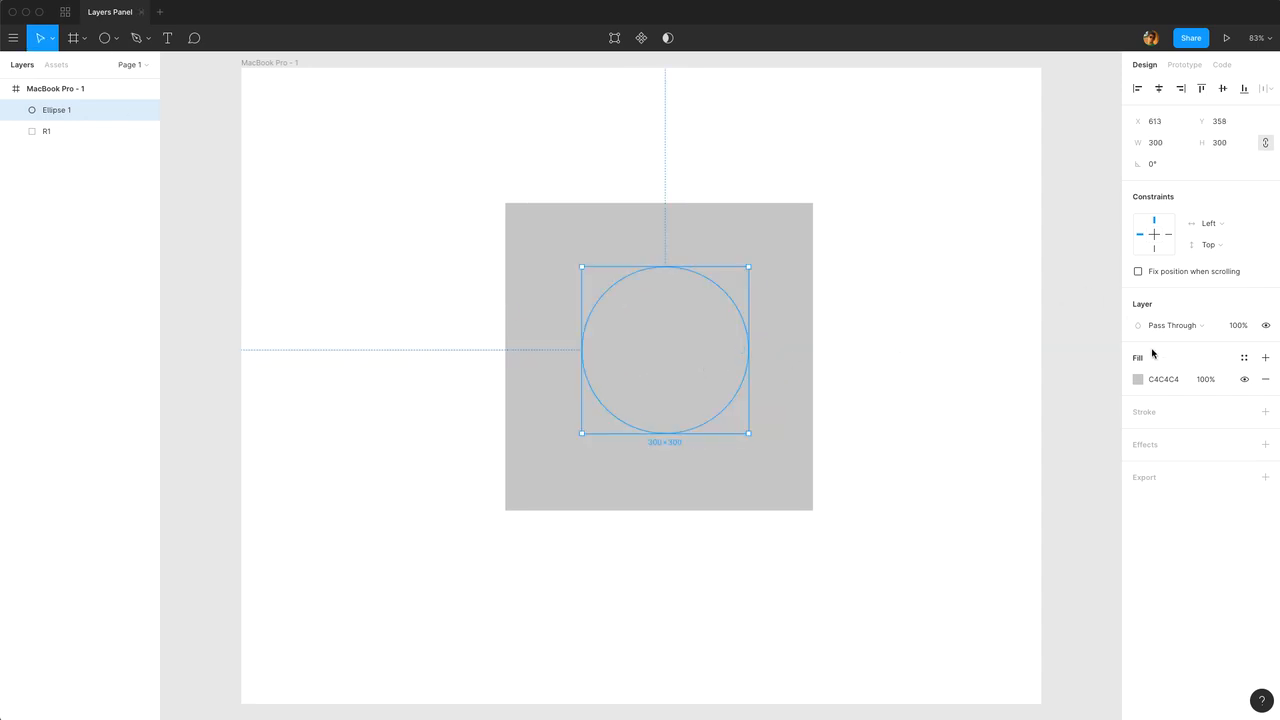
pyautogui.click(1138, 379)
pyautogui.moveTo(980, 444); pyautogui.dragTo(962, 504)
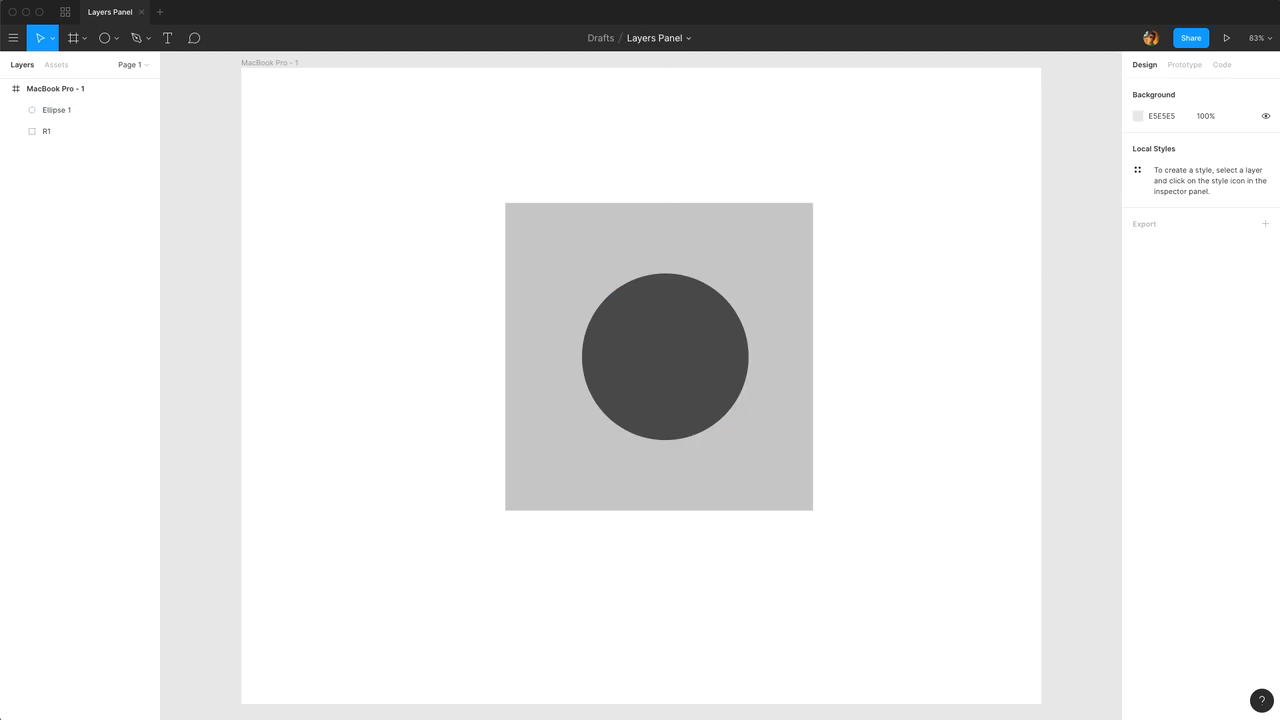
# - Rename the circle's layer as C1 and move it below R1 in the layer order
pyautogui.click(57, 112)
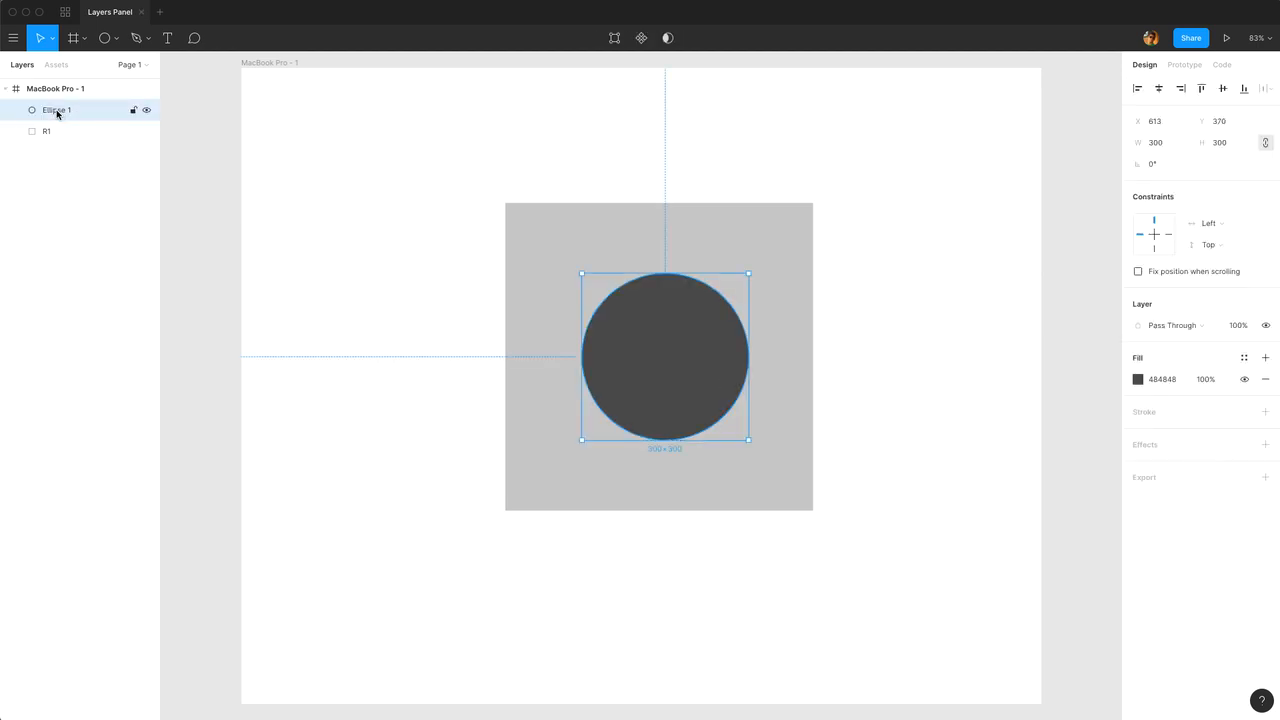
pyautogui.doubleClick(57, 112)
pyautogui.write('C1')
pyautogui.press('Return')
pyautogui.moveTo(69, 114); pyautogui.dragTo(71, 143)
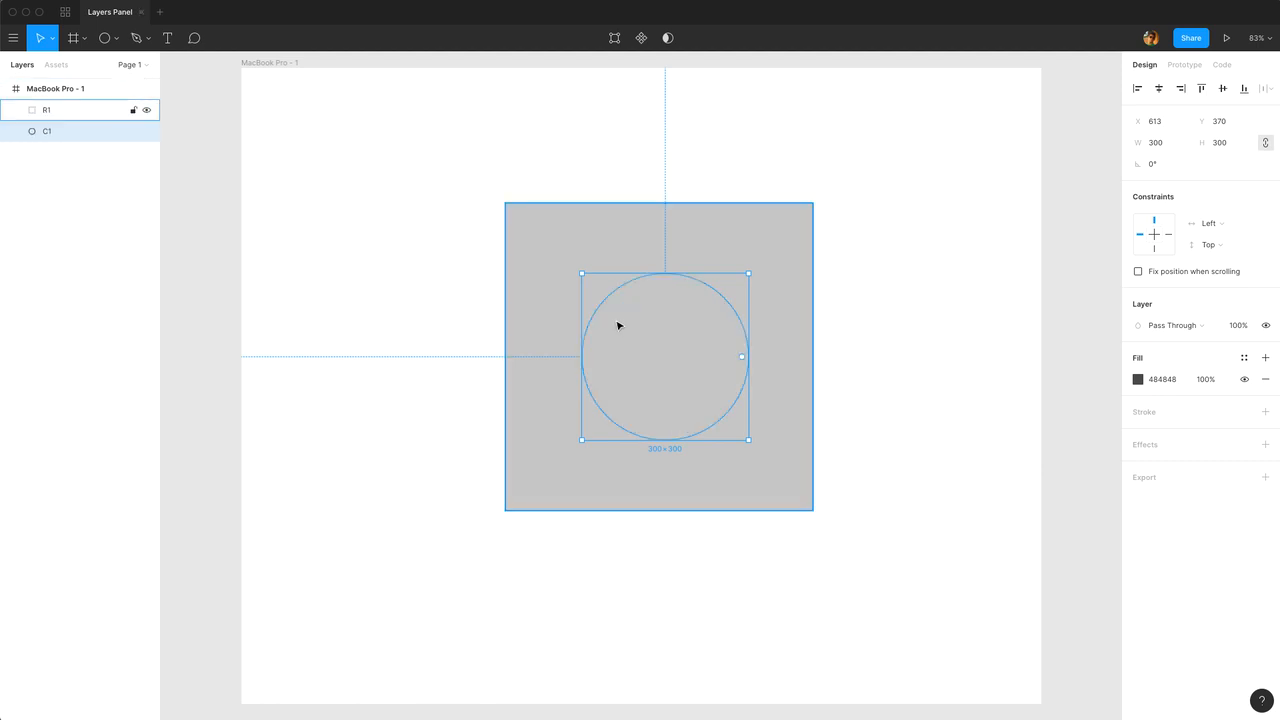
# - Fill C1 with red E82525 and bring it in front of R1 in the layer order
pyautogui.click(1146, 380)
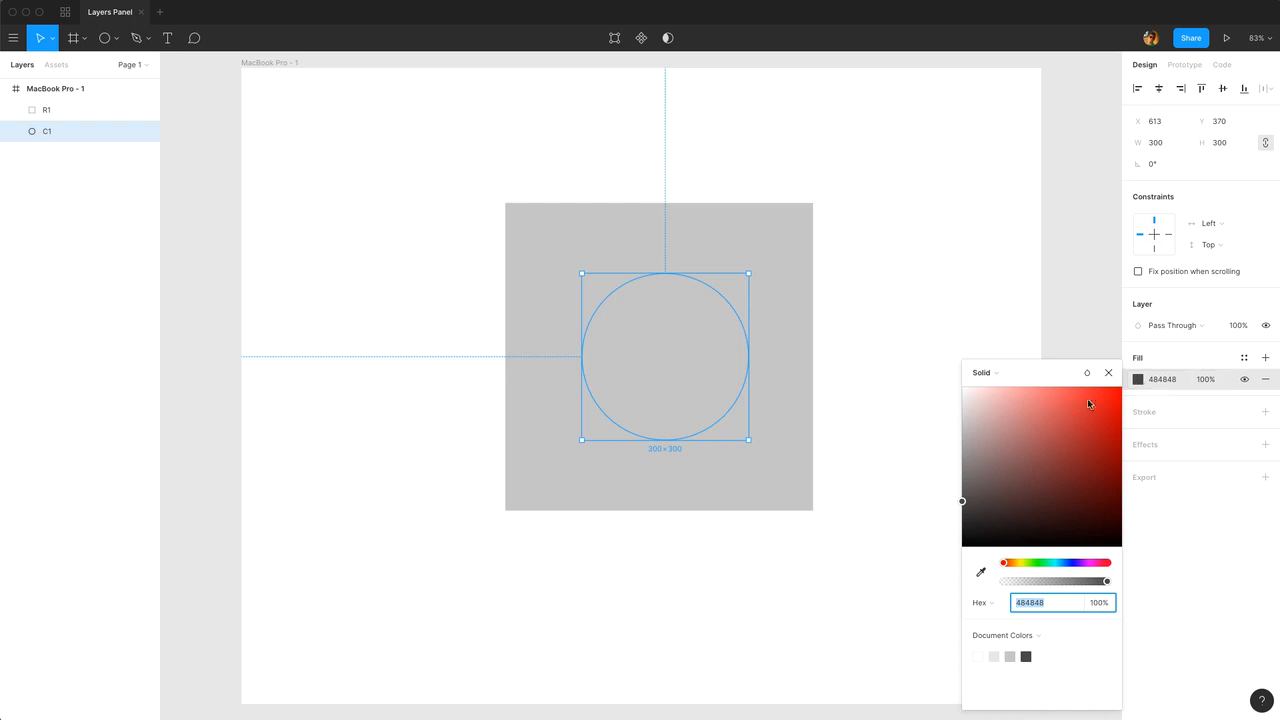
pyautogui.moveTo(1087, 400)
pyautogui.mouseDown()
pyautogui.moveTo(1057, 420)
pyautogui.moveTo(1097, 406)
pyautogui.mouseUp()
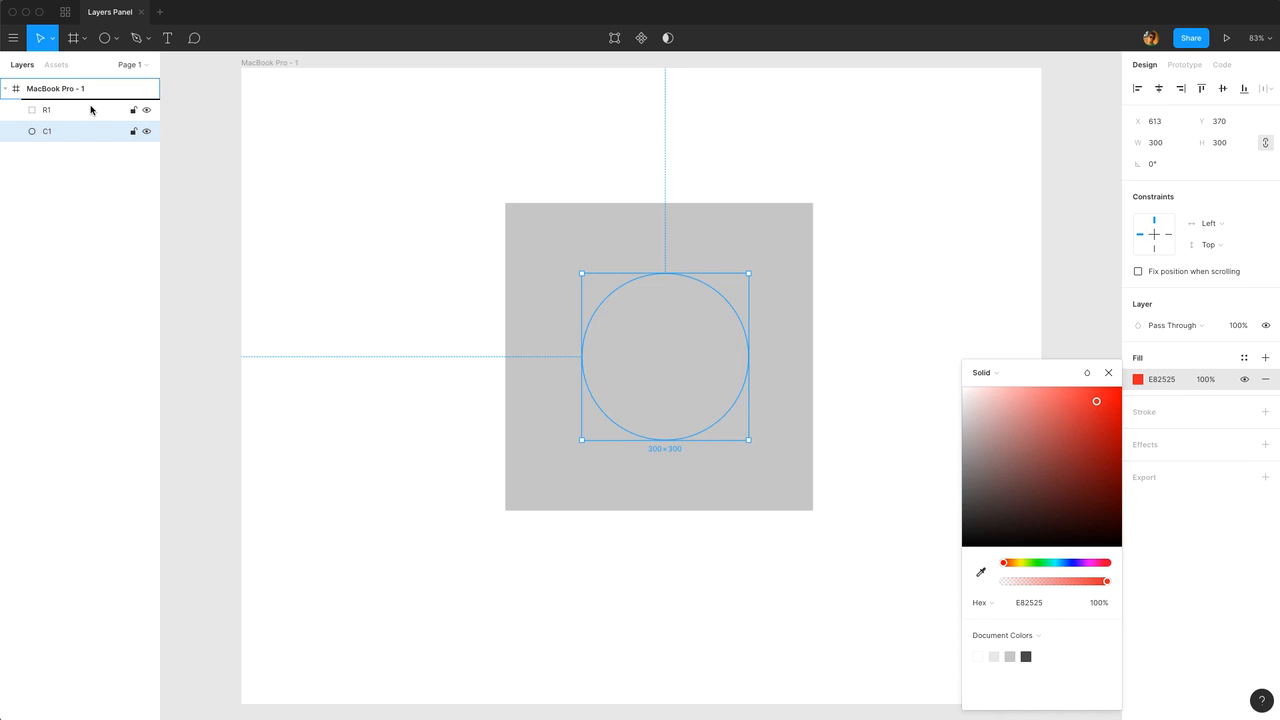
pyautogui.press('super+bracketright')
pyautogui.click(186, 204)
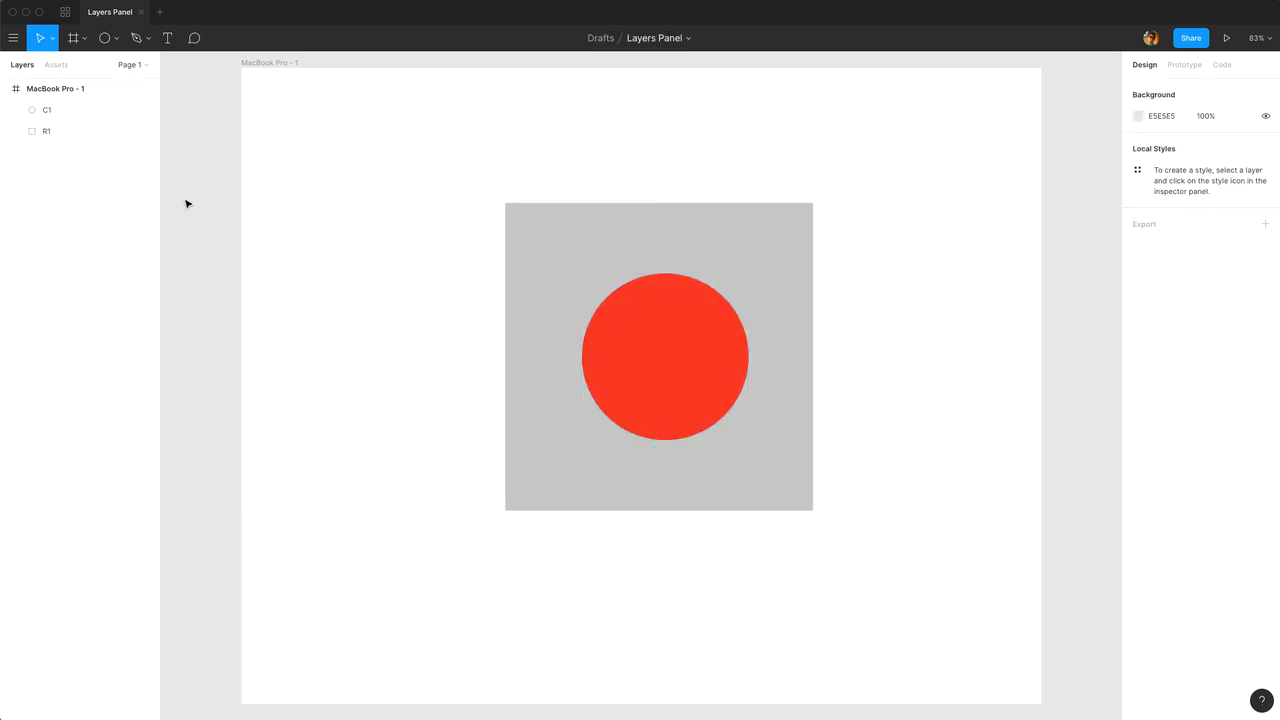
# - Group C1 and R1 and expand the group to show its layers
pyautogui.click(80, 131)
pyautogui.keyDown('shift'); pyautogui.click(79, 114); pyautogui.keyUp('shift')
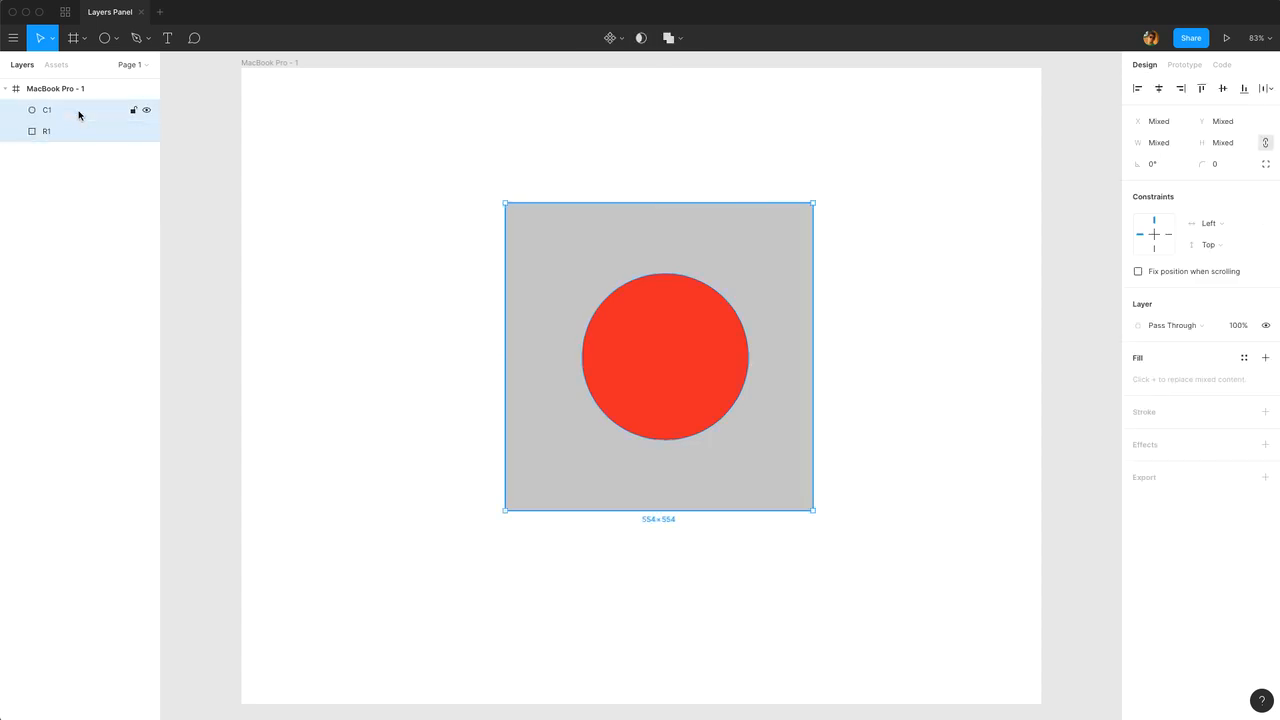
pyautogui.press('super+g')
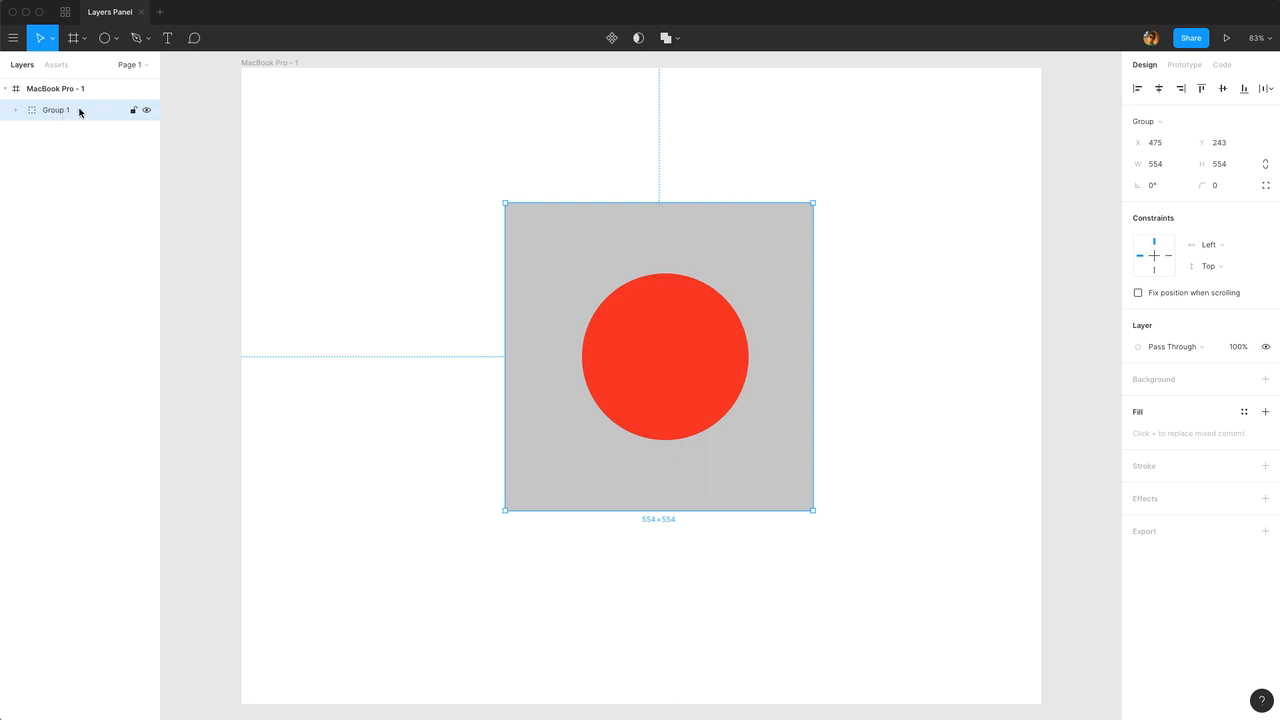
pyautogui.click(15, 111)
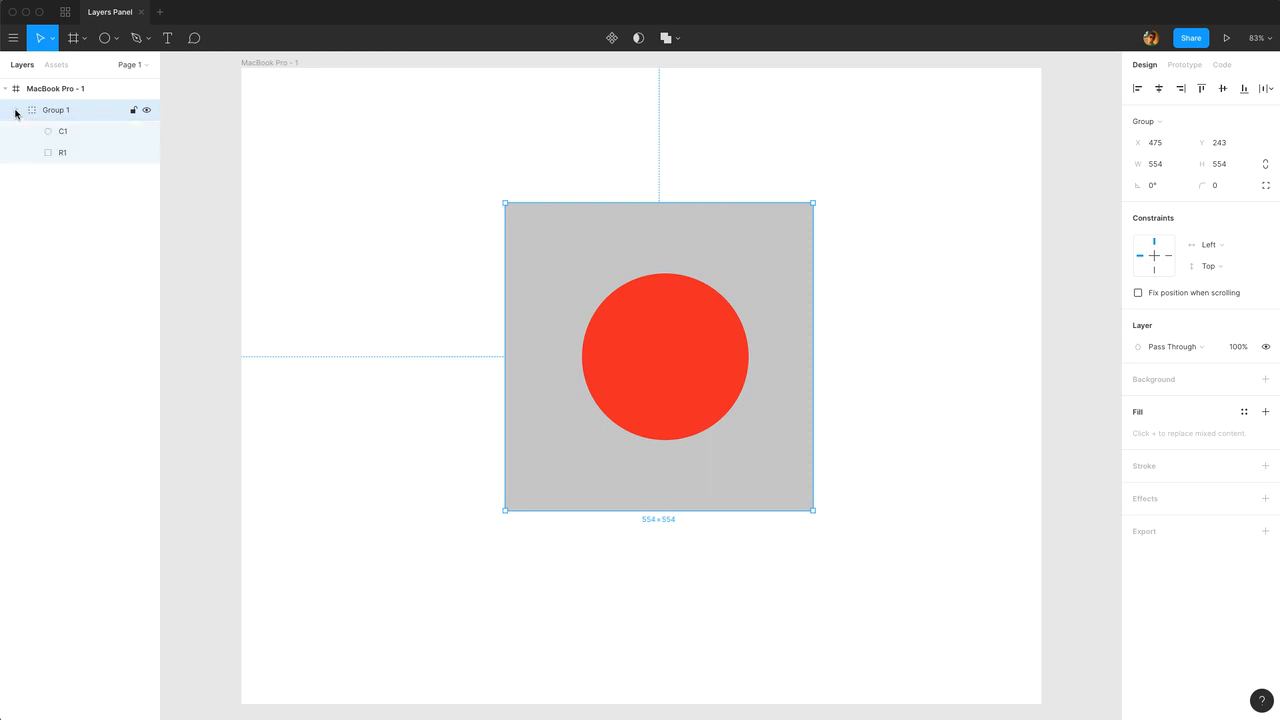
# - Select C1 and R1 individually inside the group and look up the Highlight Layers on Hover preference
pyautogui.click(63, 131)
pyautogui.click(73, 153)
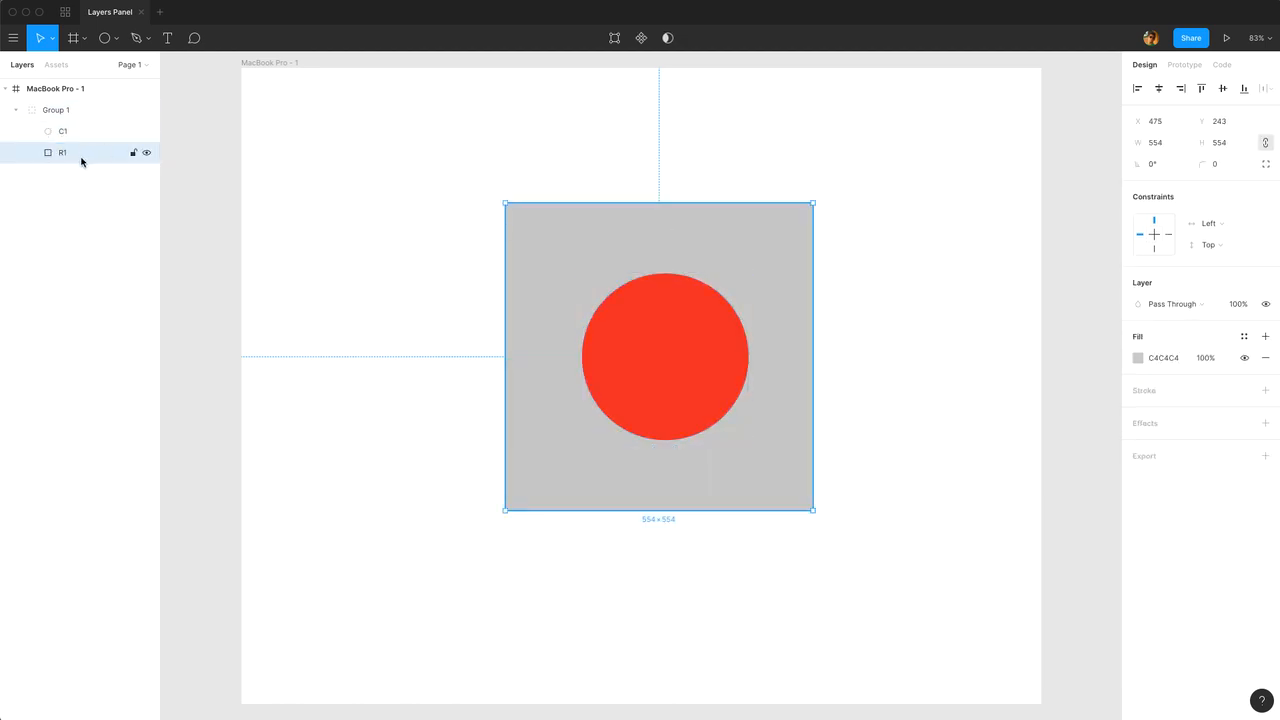
pyautogui.click(75, 136)
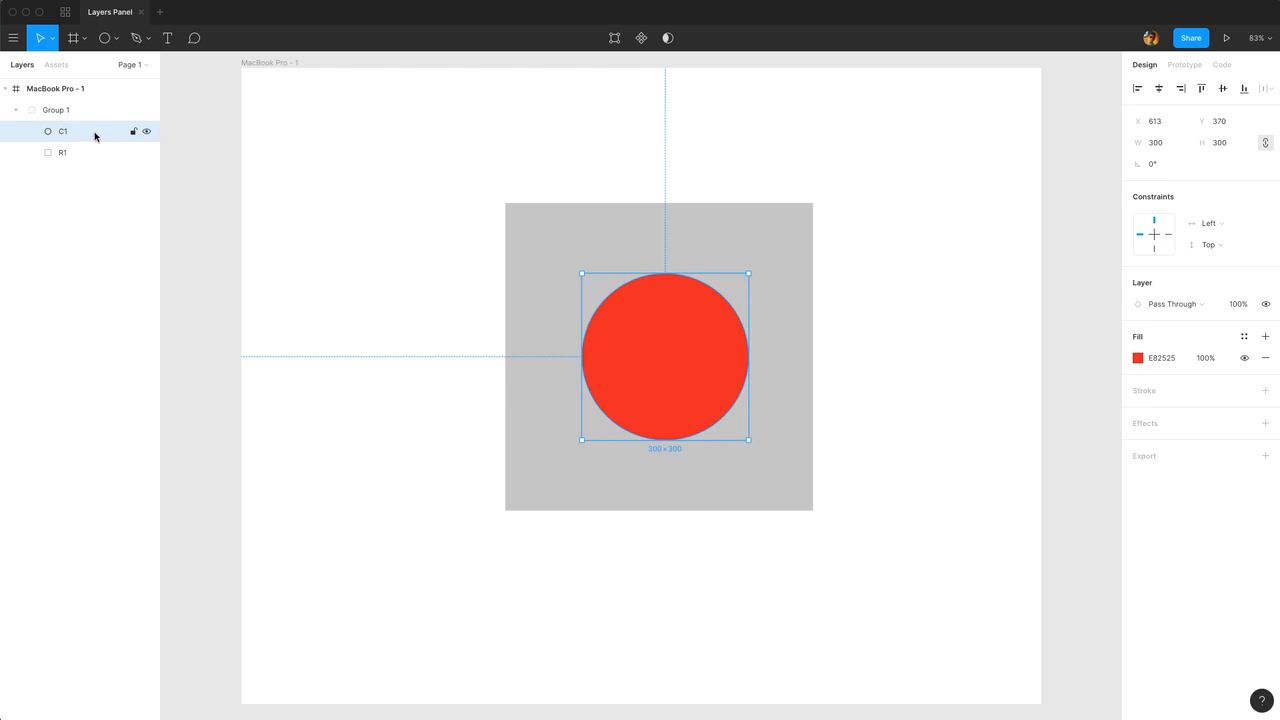
pyautogui.press('Escape')
pyautogui.click(13, 38)
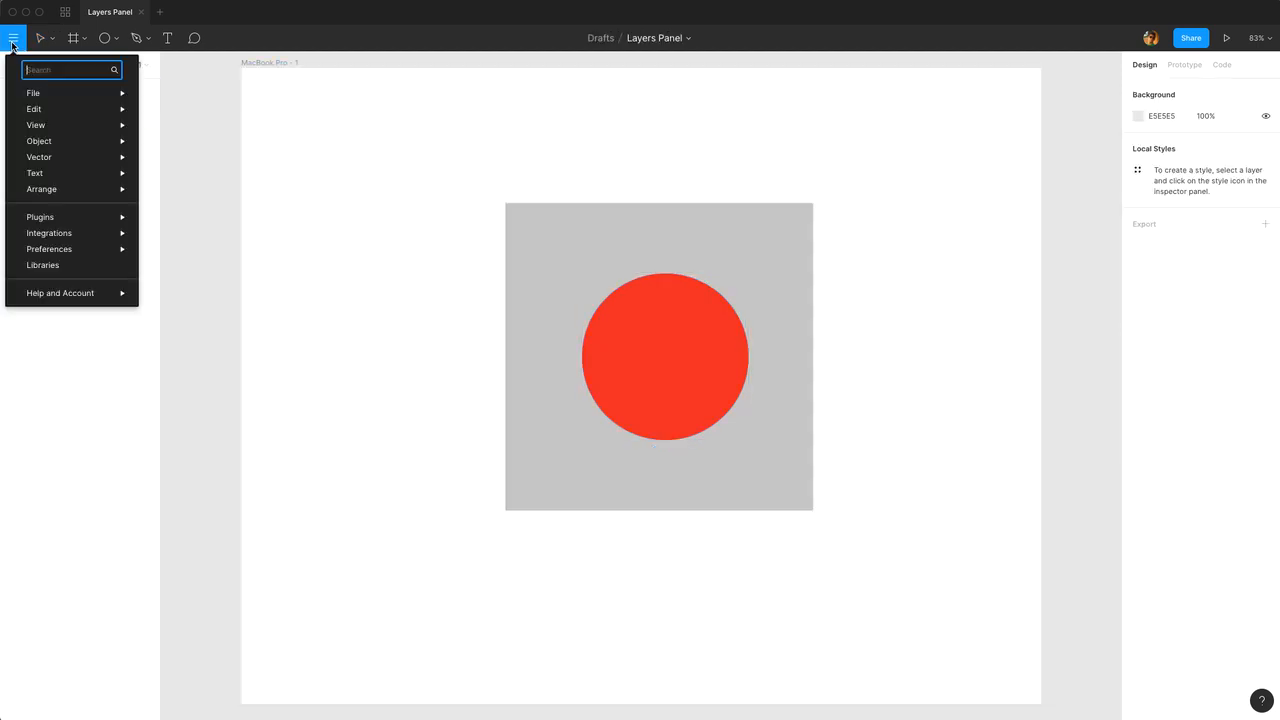
pyautogui.moveTo(62, 250)
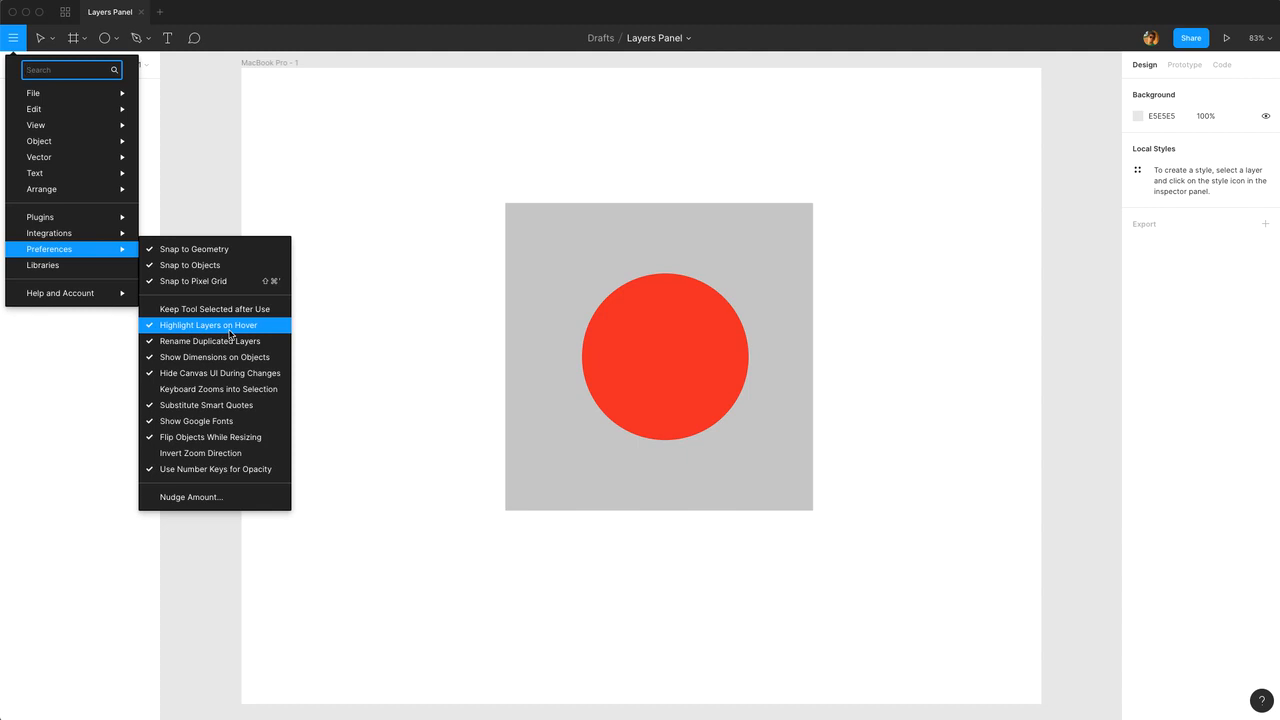
pyautogui.click(205, 204)
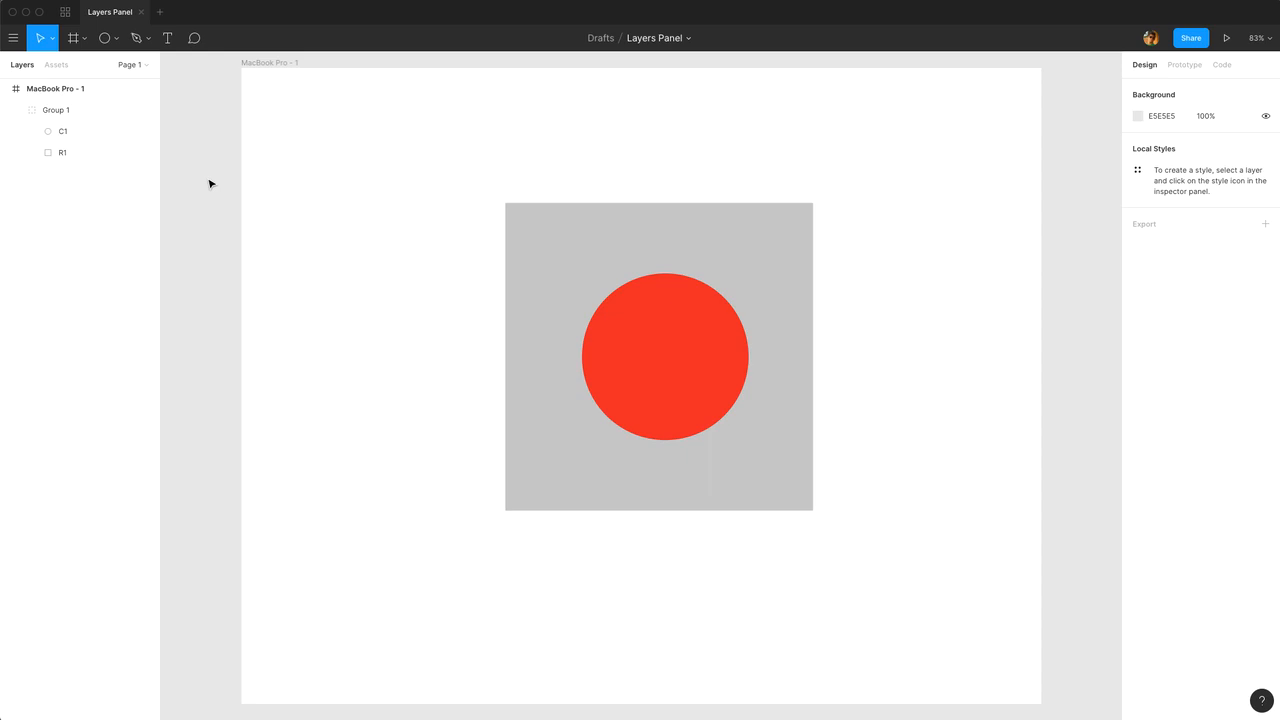
# - Ungroup C1 and R1, regroup them, and expand the group
pyautogui.click(100, 134)
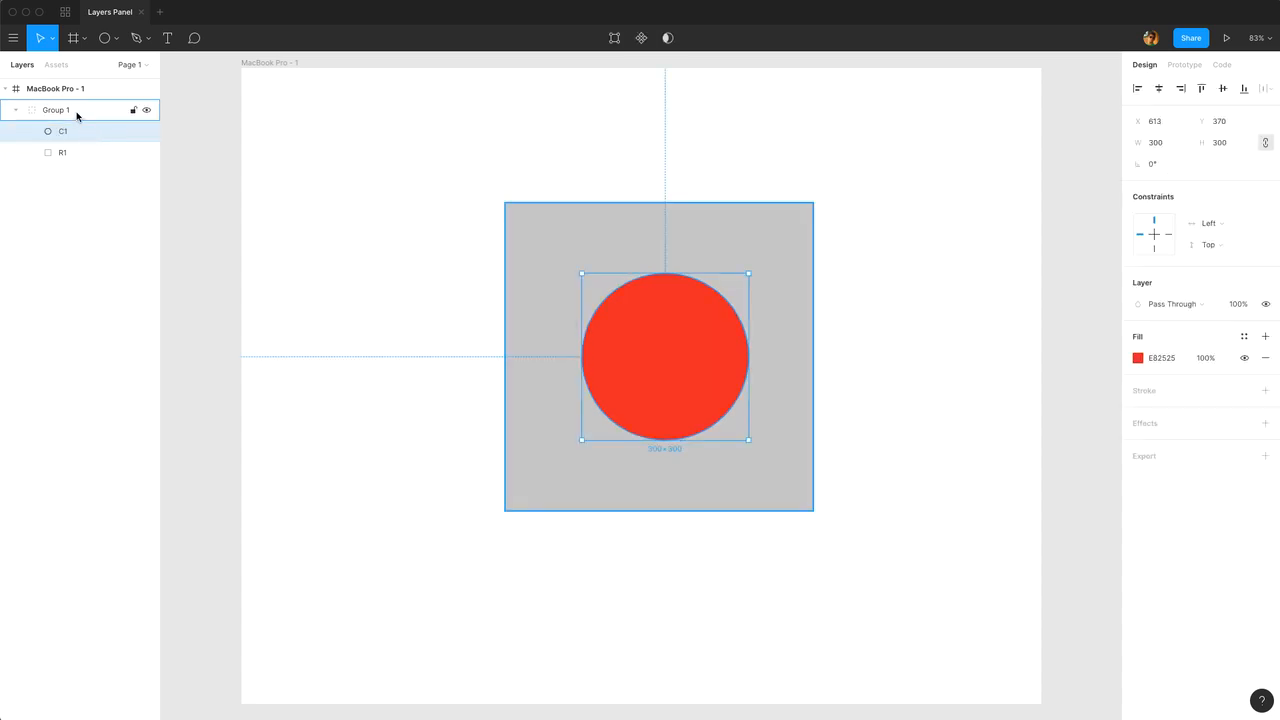
pyautogui.click(77, 115)
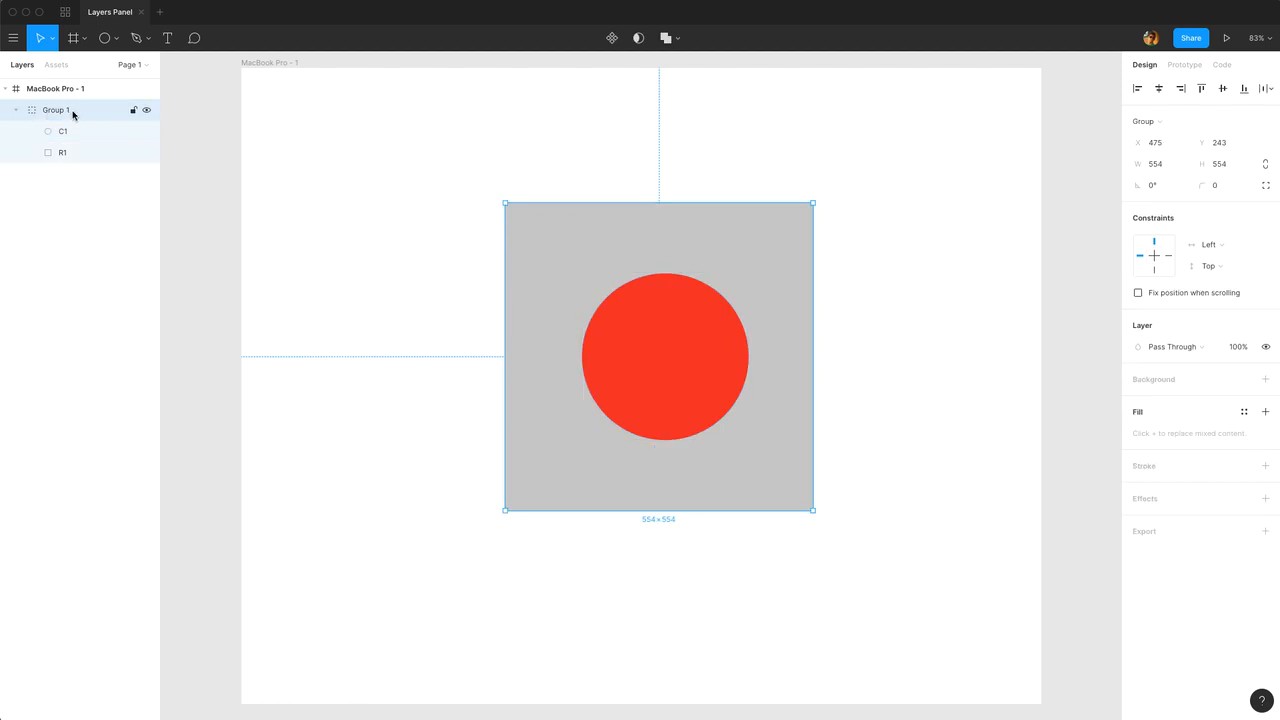
pyautogui.rightClick(87, 110)
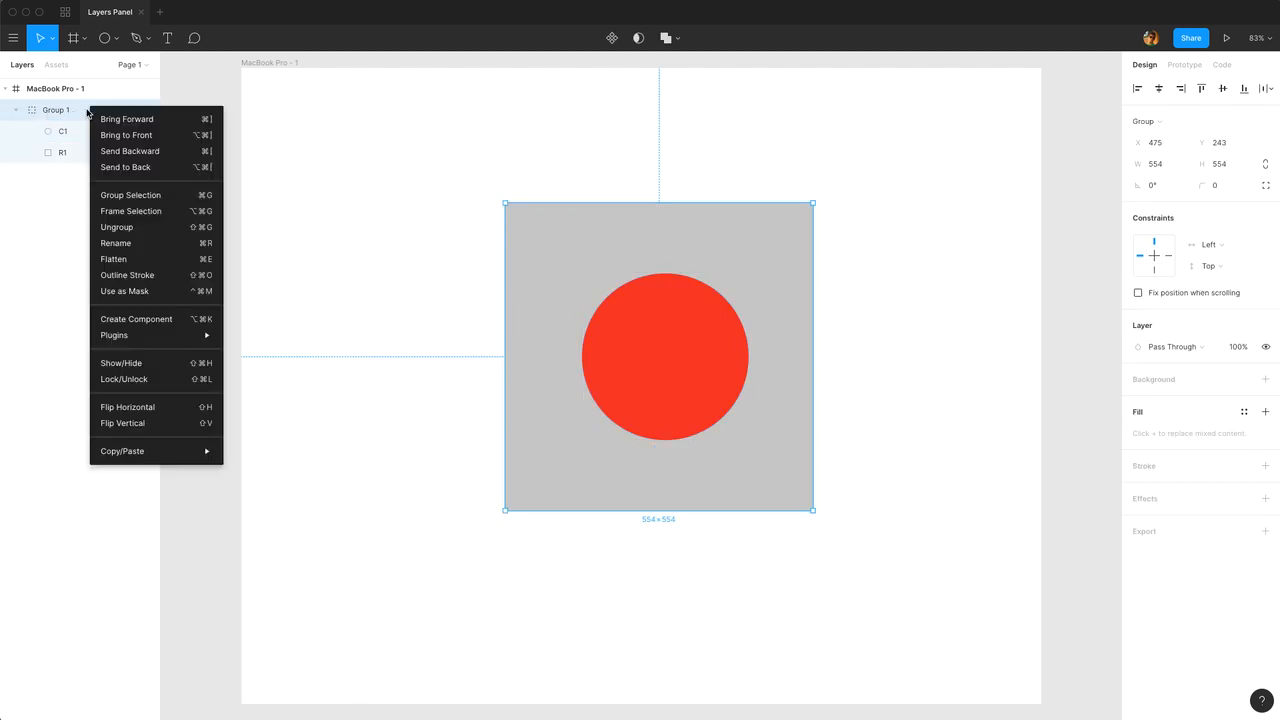
pyautogui.click(119, 229)
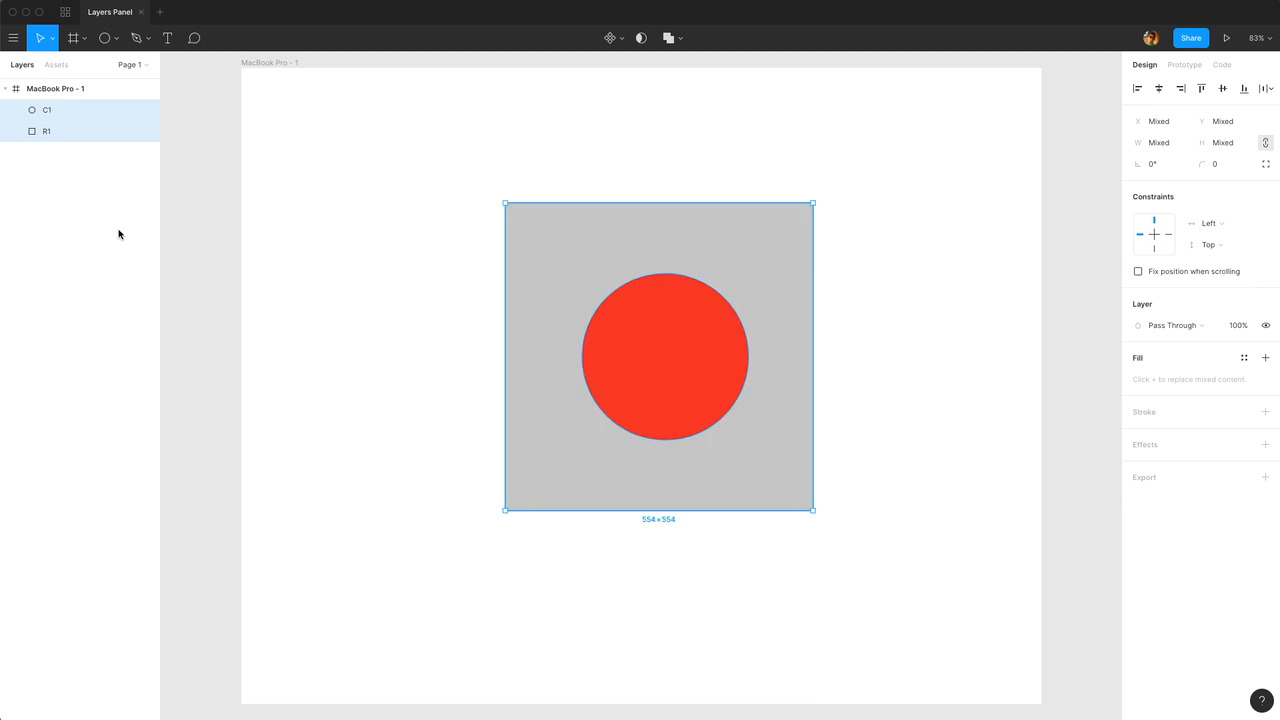
pyautogui.press('super+g')
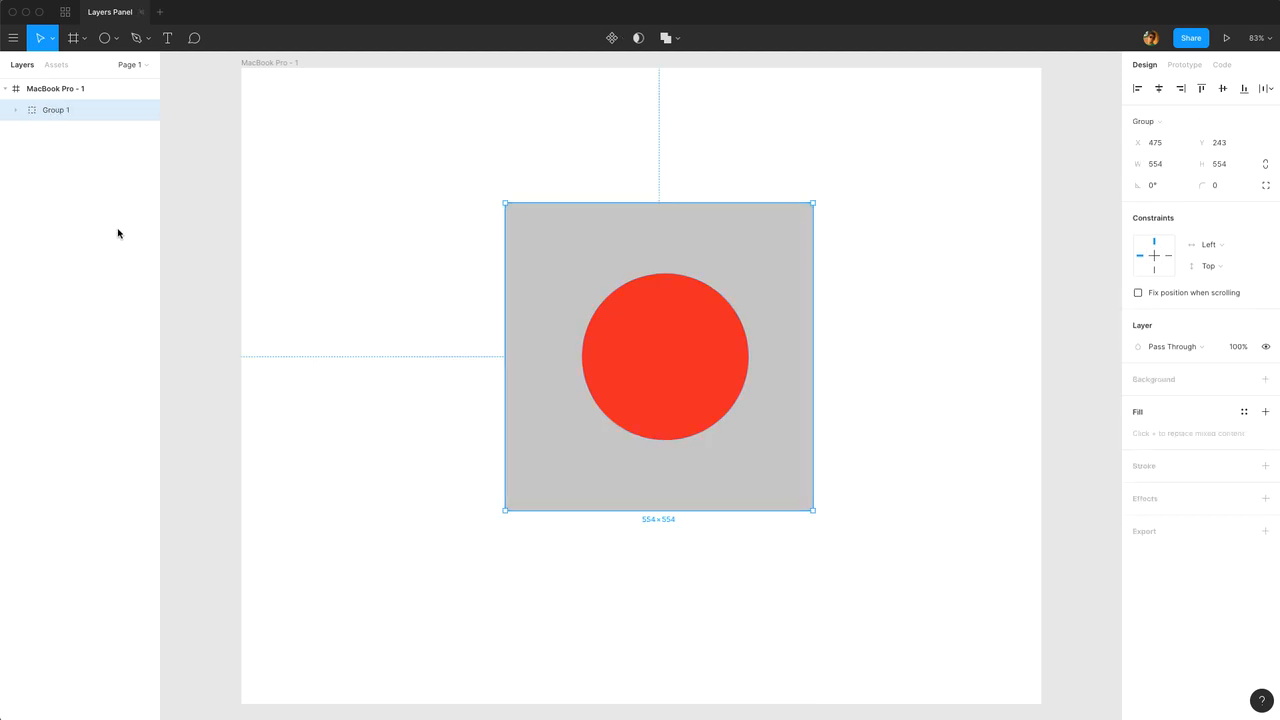
pyautogui.click(16, 110)
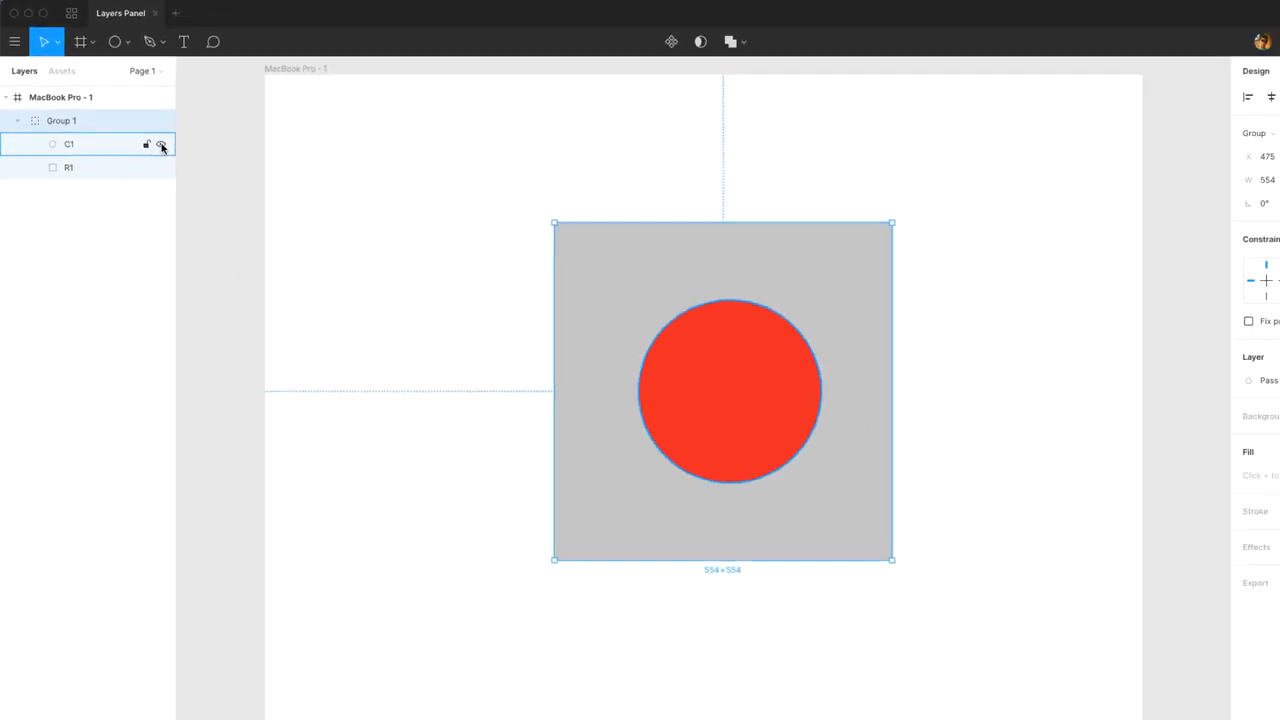
# - Toggle the visibility of C1 off and on twice
pyautogui.click(147, 132)
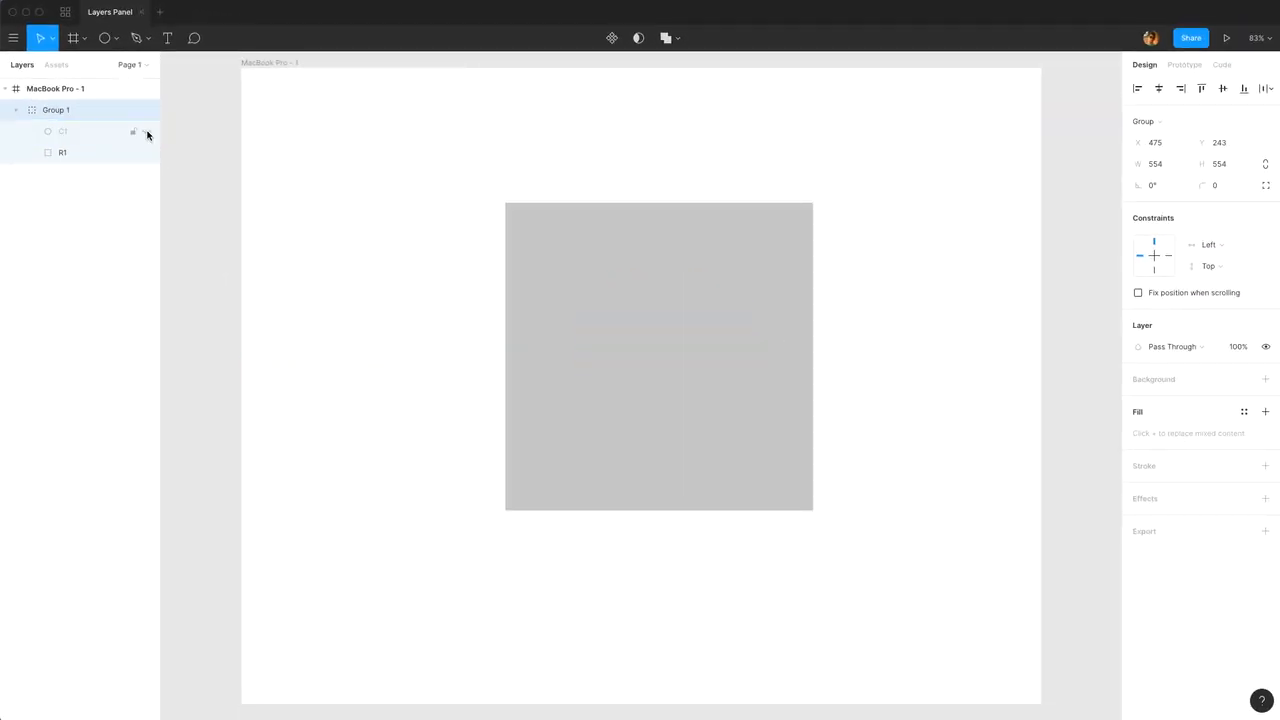
pyautogui.click(147, 133)
pyautogui.click(147, 133)
pyautogui.click(147, 133)
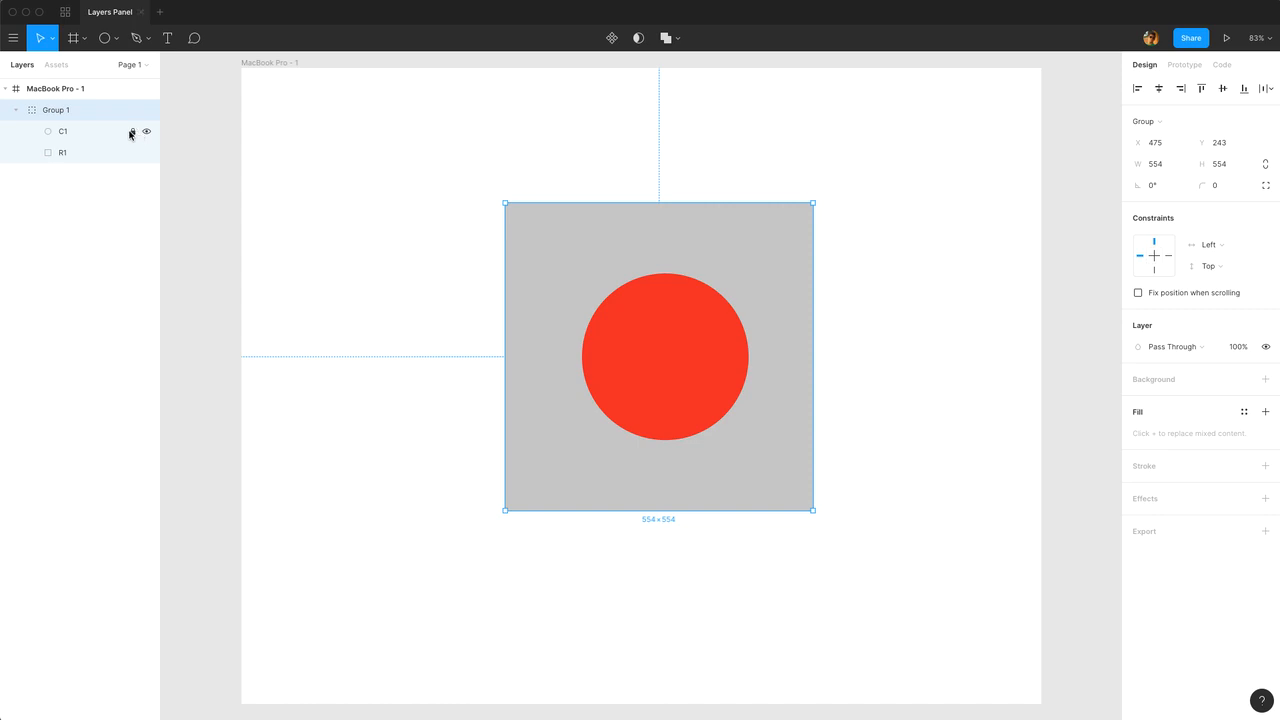
# - Lock C1 and try to select the circle directly on the canvas
pyautogui.click(132, 132)
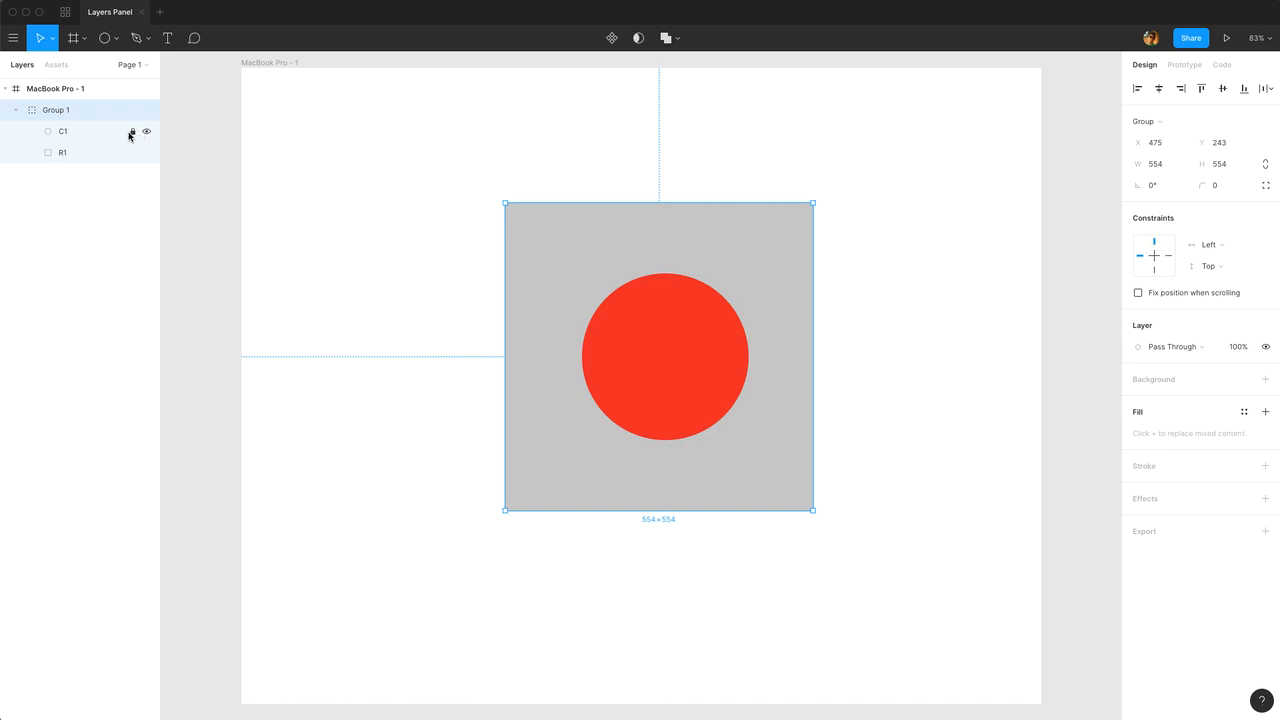
pyautogui.click(60, 138)
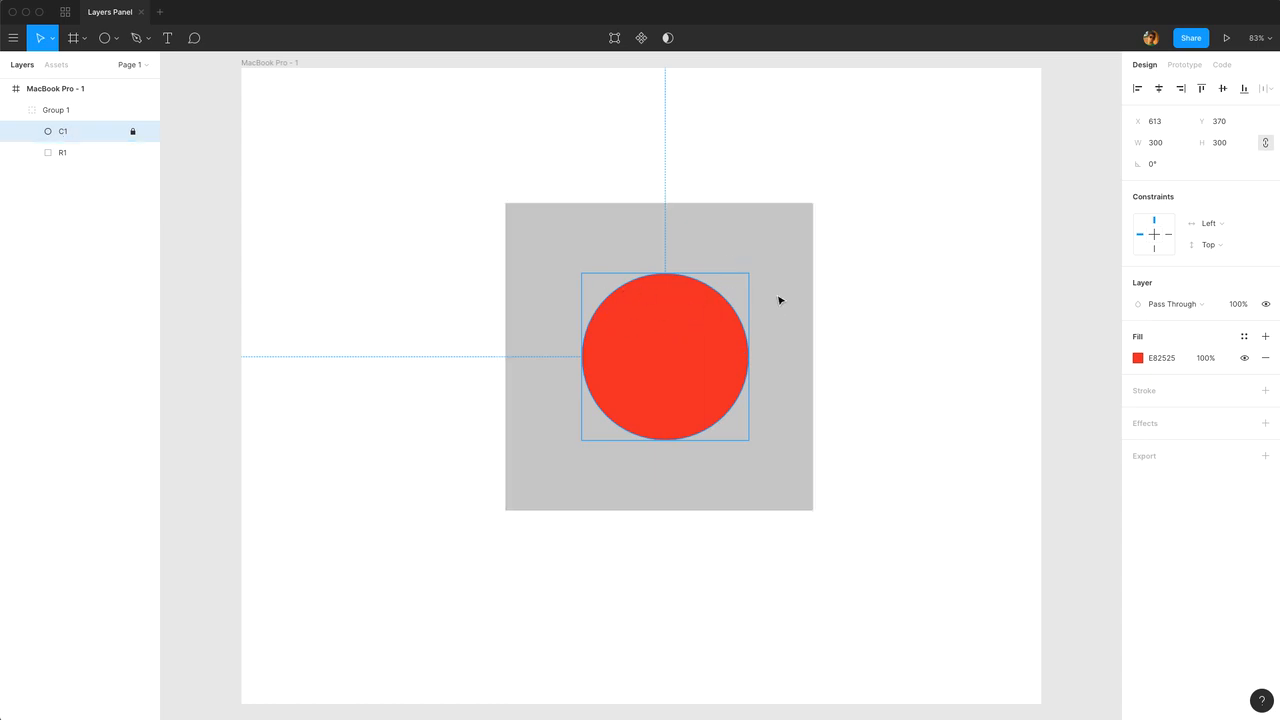
pyautogui.click(671, 346)
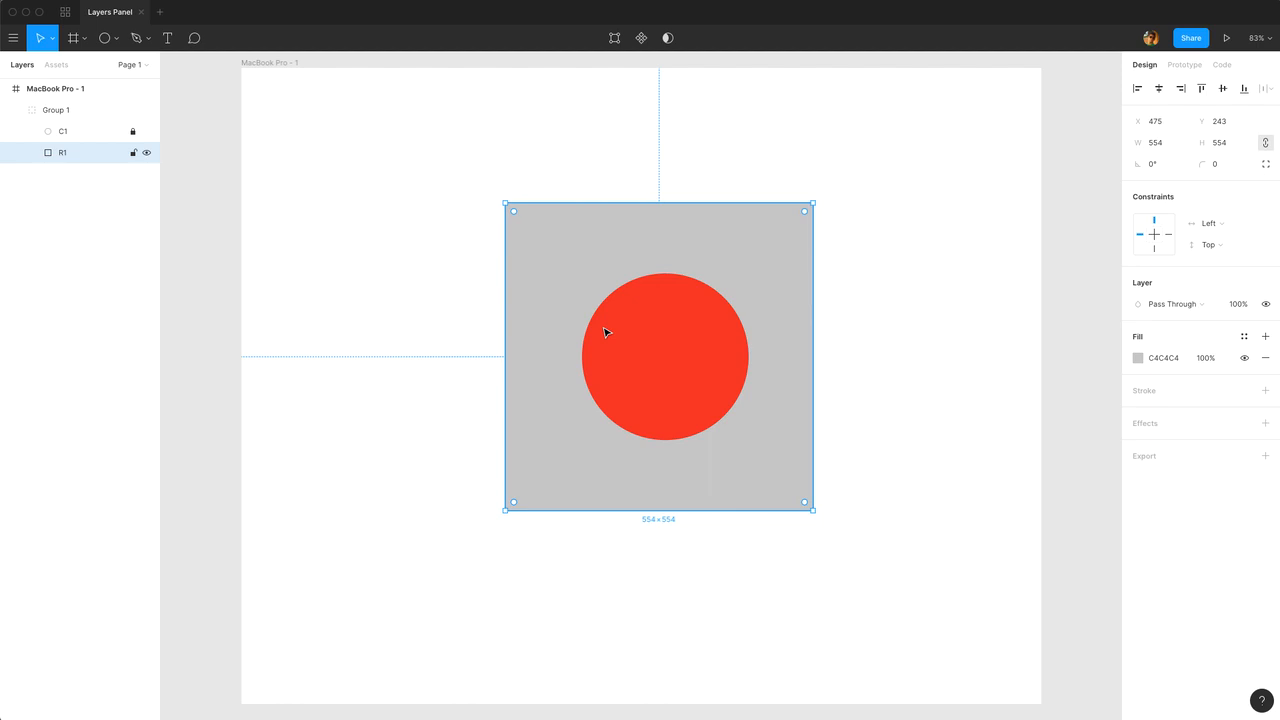
# - Change the fill of C1 to dark gray 474343
pyautogui.click(49, 139)
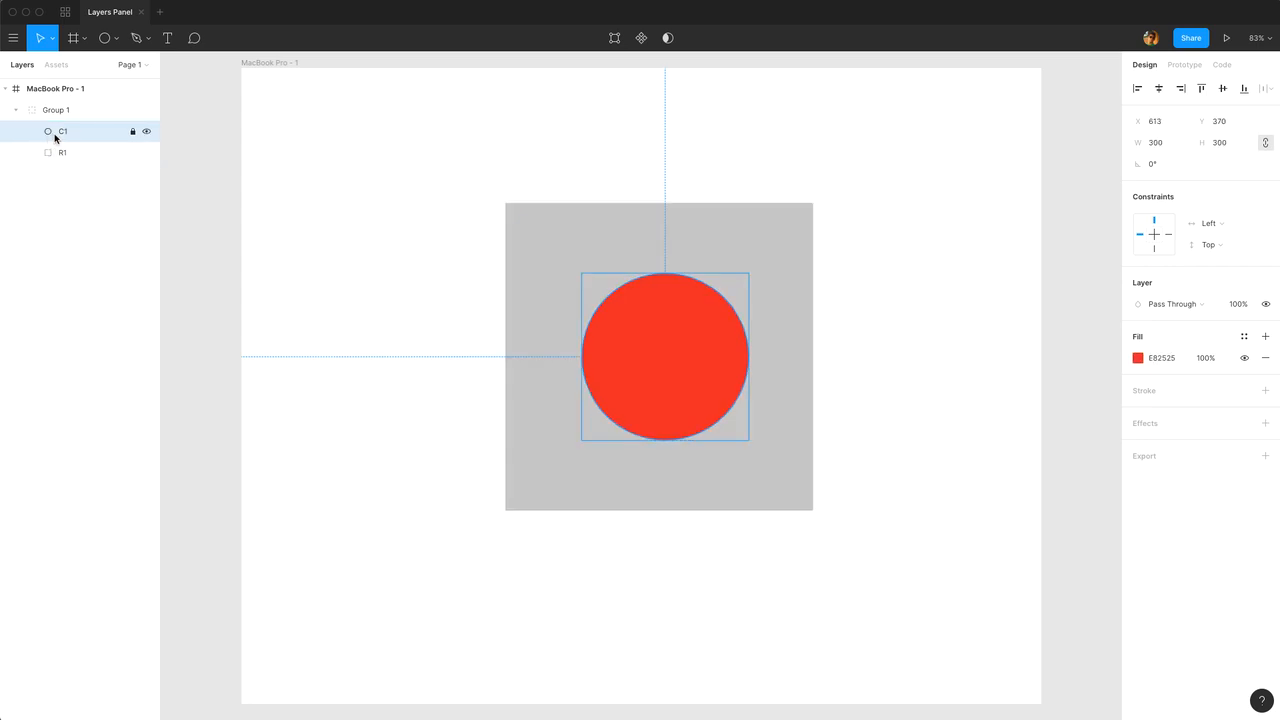
pyautogui.click(1137, 358)
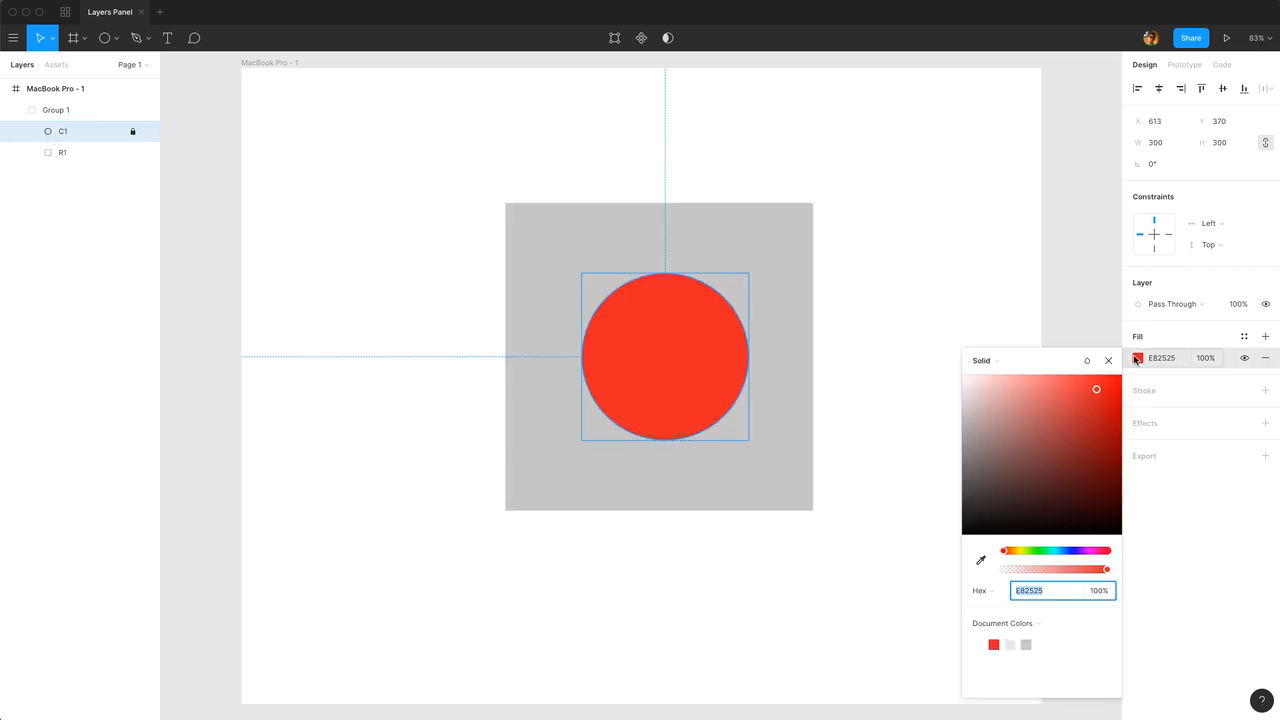
pyautogui.moveTo(1100, 400); pyautogui.dragTo(970, 495)
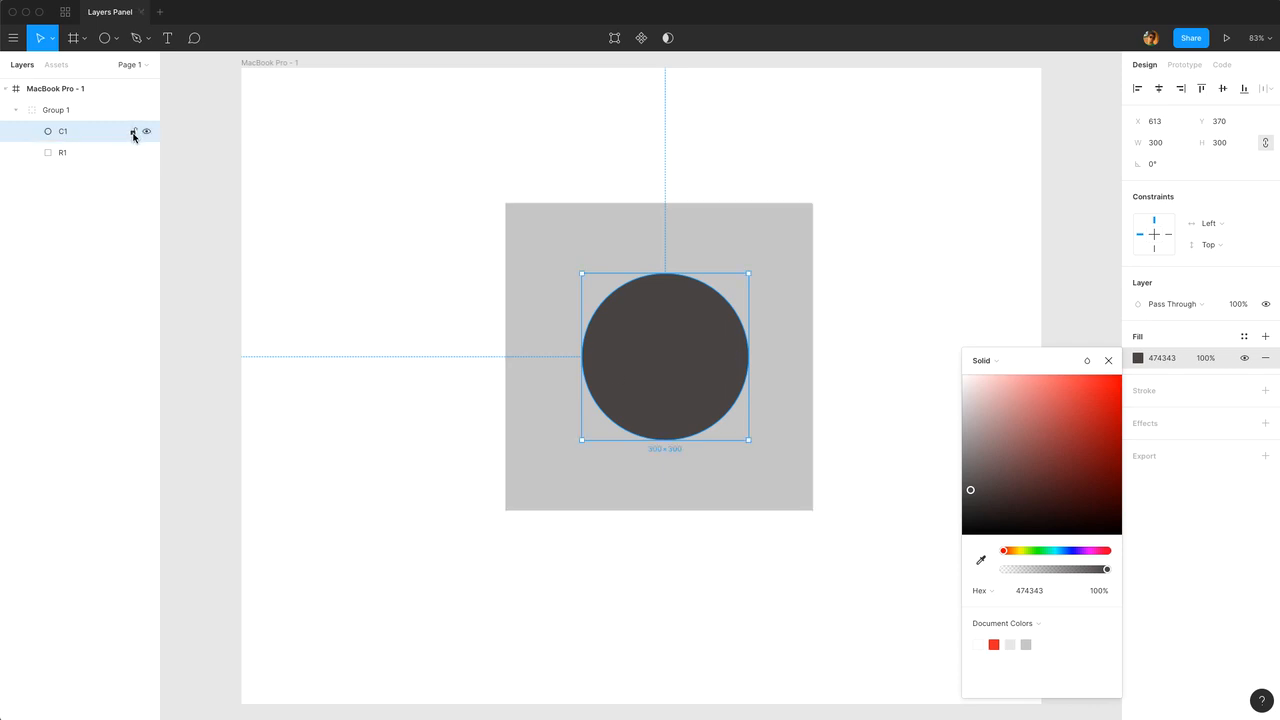
# - Move the circle C1 to the center of the square and deselect it
pyautogui.moveTo(651, 340)
pyautogui.mouseDown()
pyautogui.moveTo(630, 285)
pyautogui.moveTo(663, 357)
pyautogui.moveTo(660, 343)
pyautogui.mouseUp()
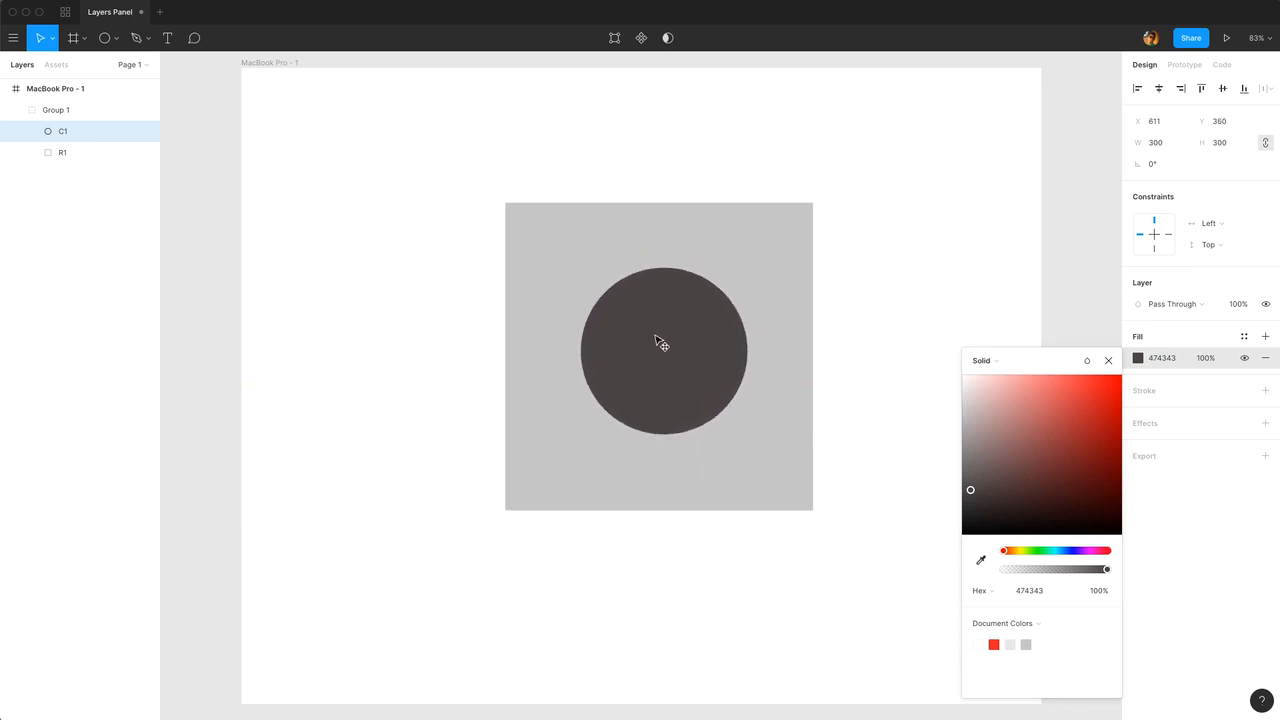
pyautogui.click(906, 358)
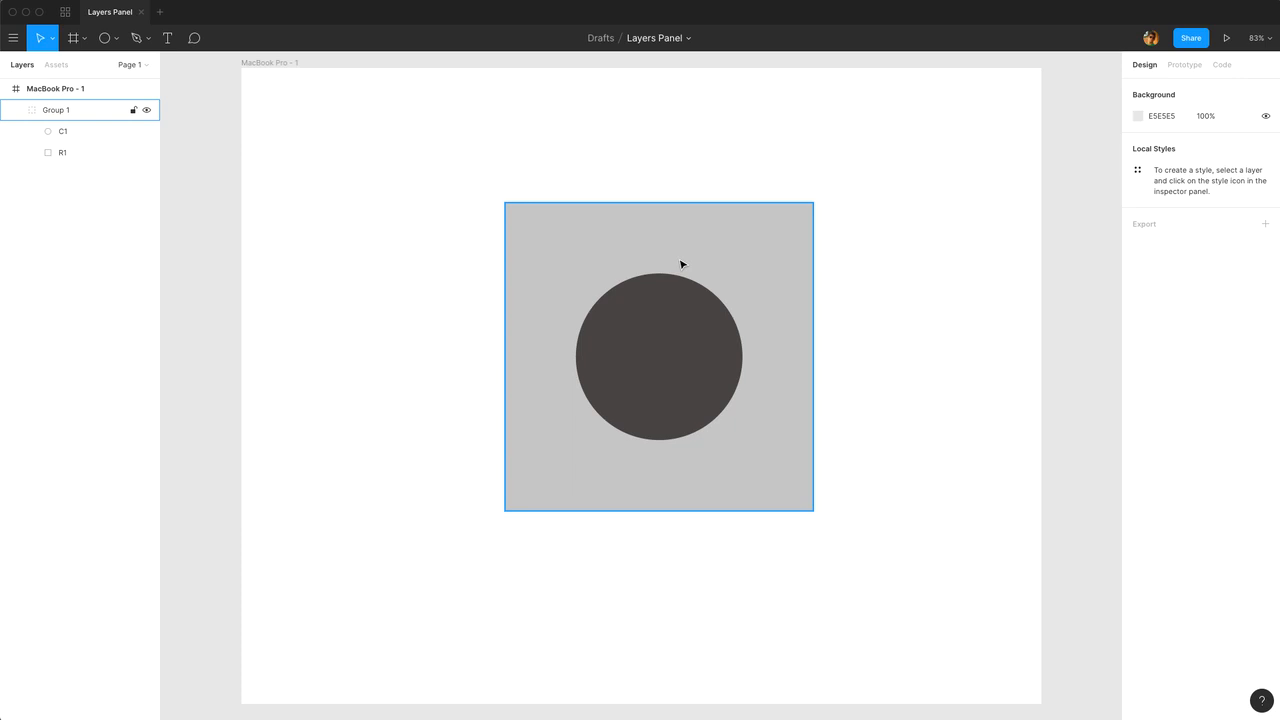
# - Move R1 above C1 in the layer order of Group 1 and undo the reordering
pyautogui.click(625, 223)
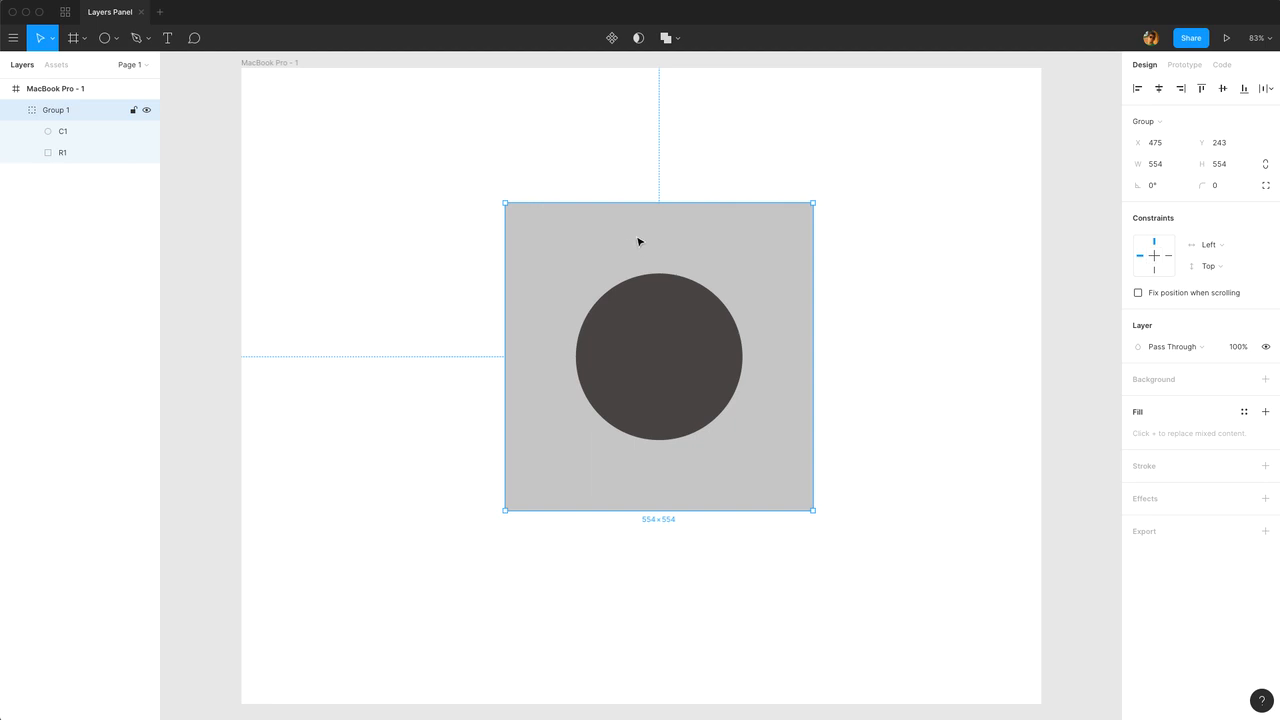
pyautogui.moveTo(86, 151); pyautogui.dragTo(70, 125)
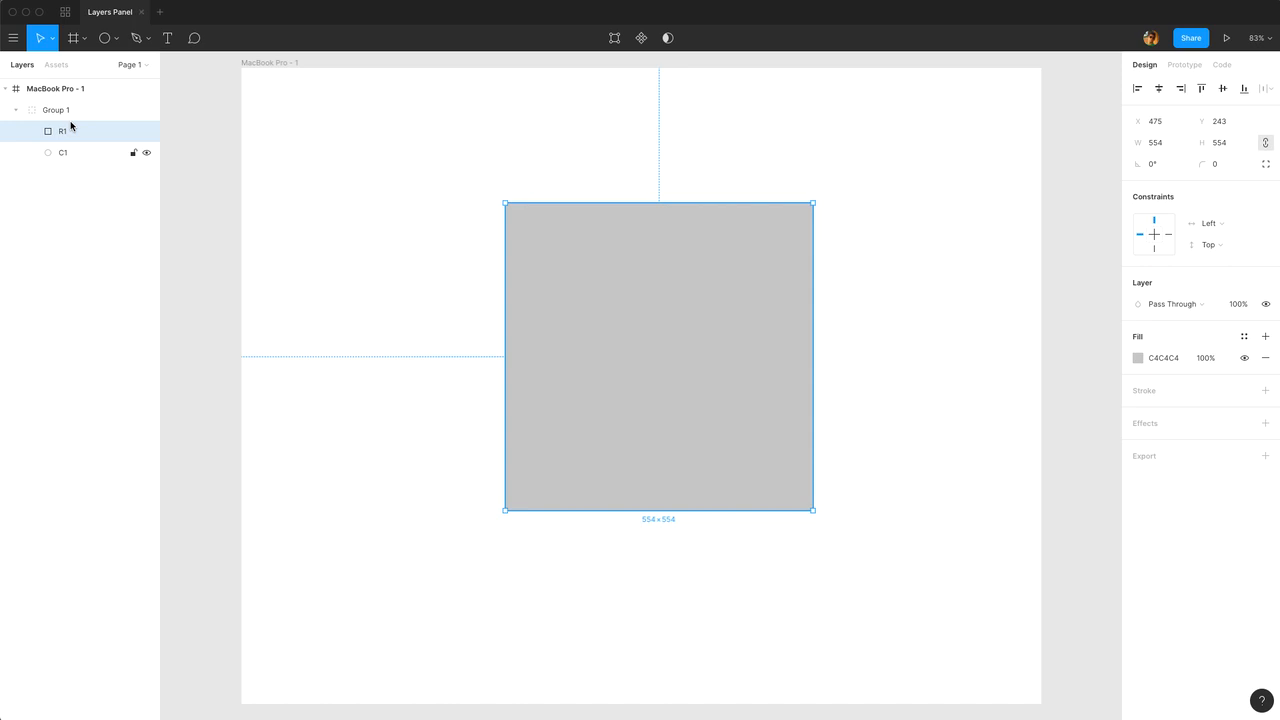
pyautogui.press('super+z')
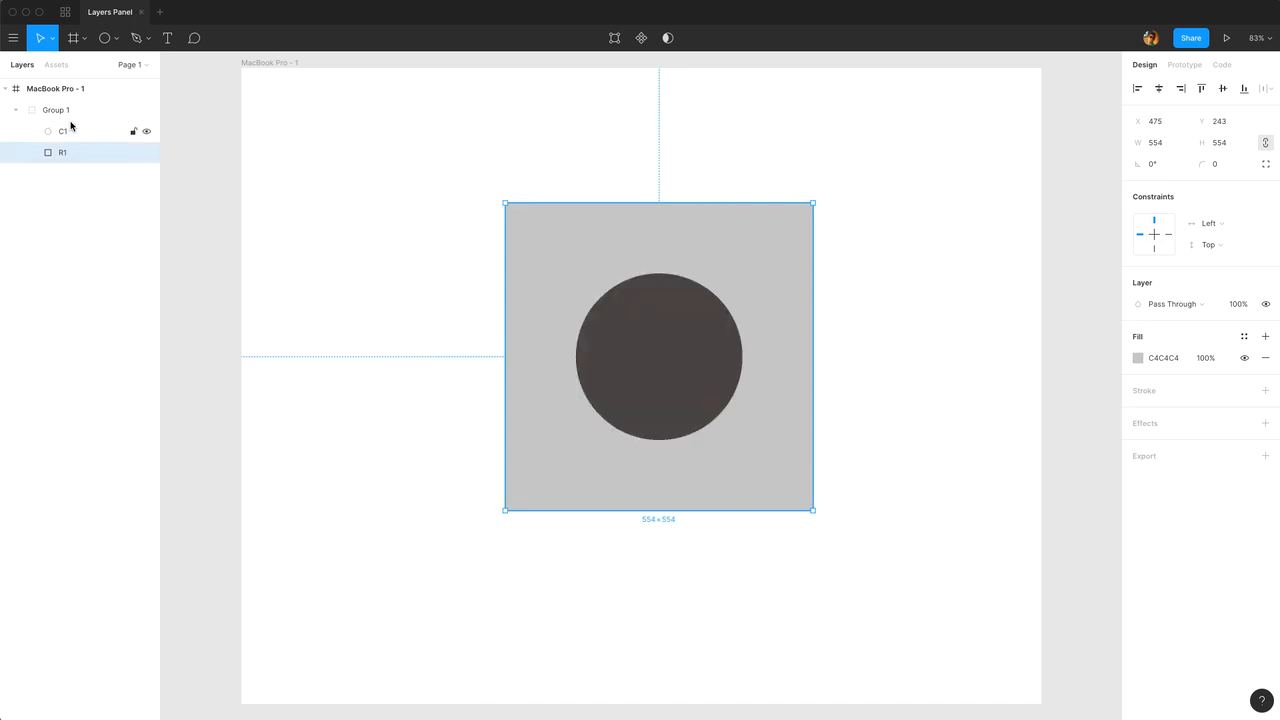
# - Apply Bring to Front to the square R1 from the canvas and undo it
pyautogui.rightClick(695, 226)
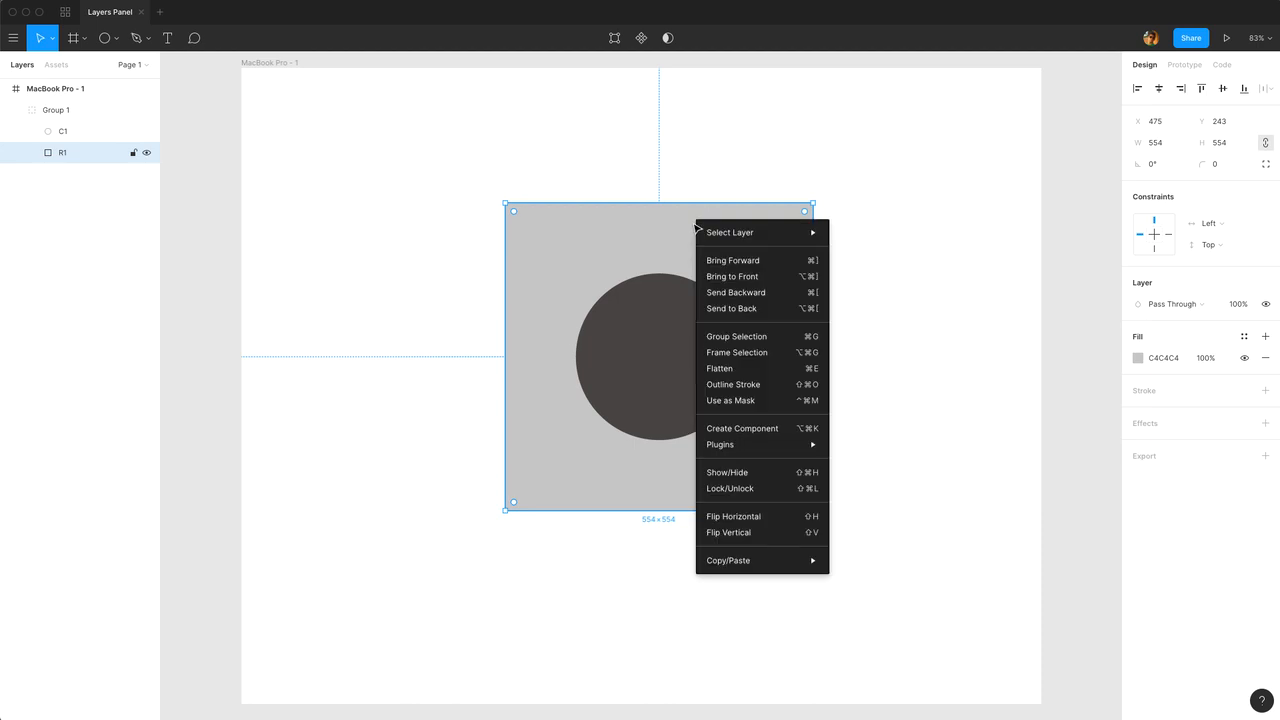
pyautogui.click(727, 279)
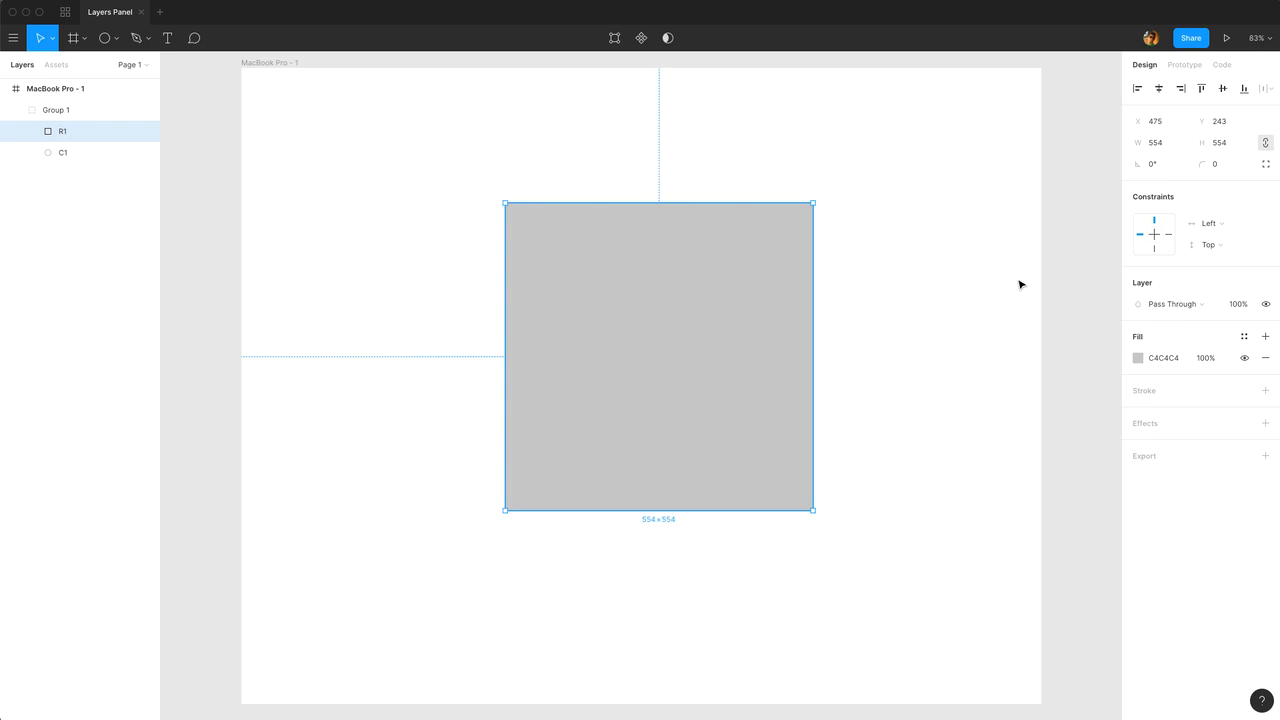
pyautogui.press('super+z')
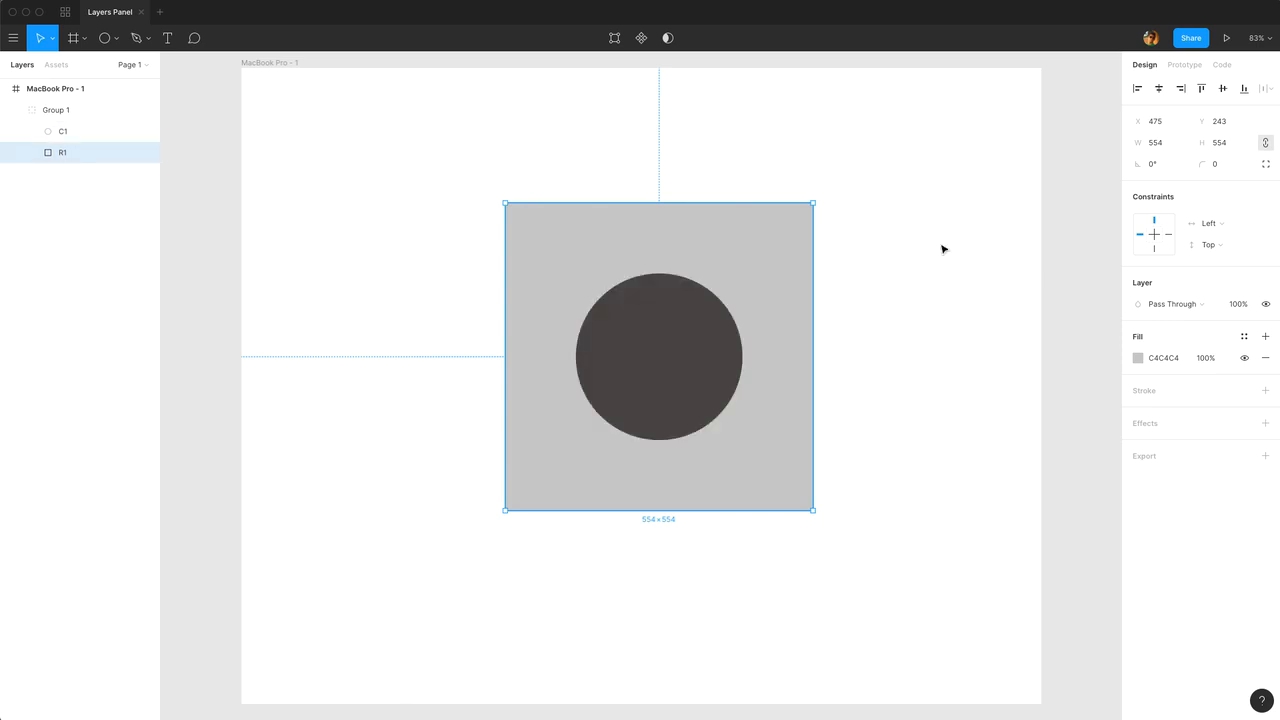
# - View the file's assets and return to the layers list
pyautogui.click(56, 65)
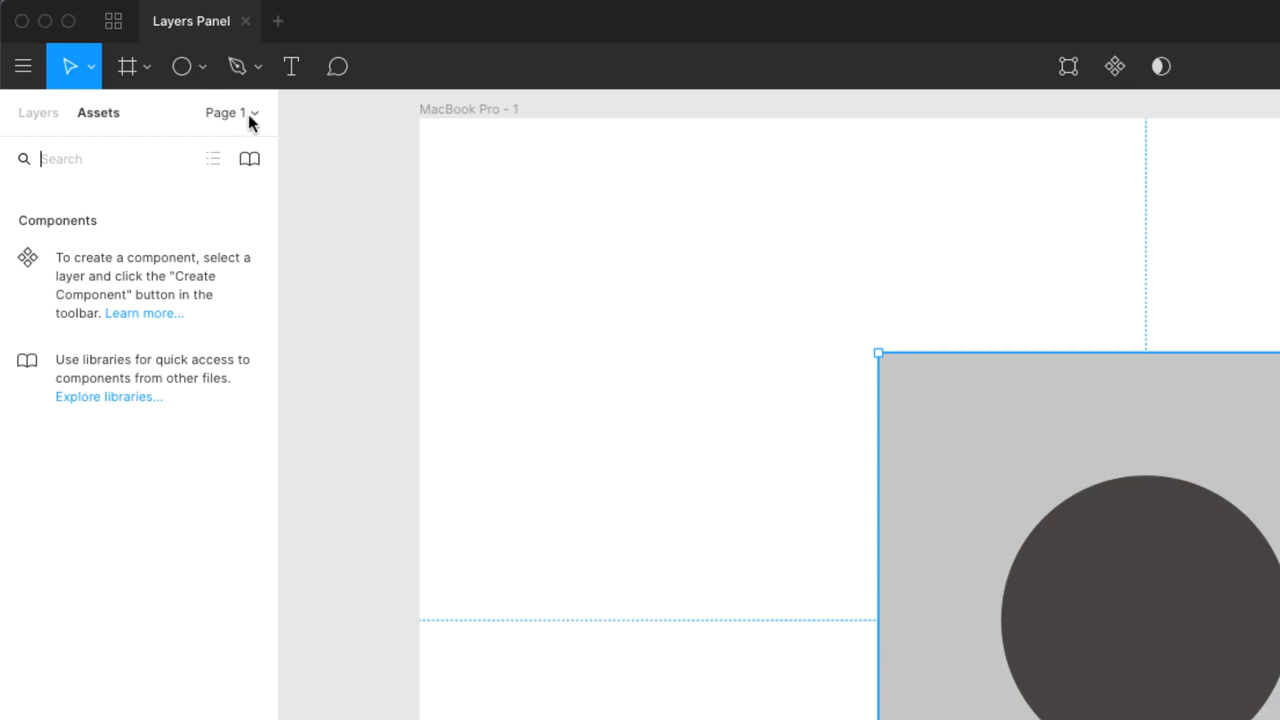
pyautogui.click(37, 118)
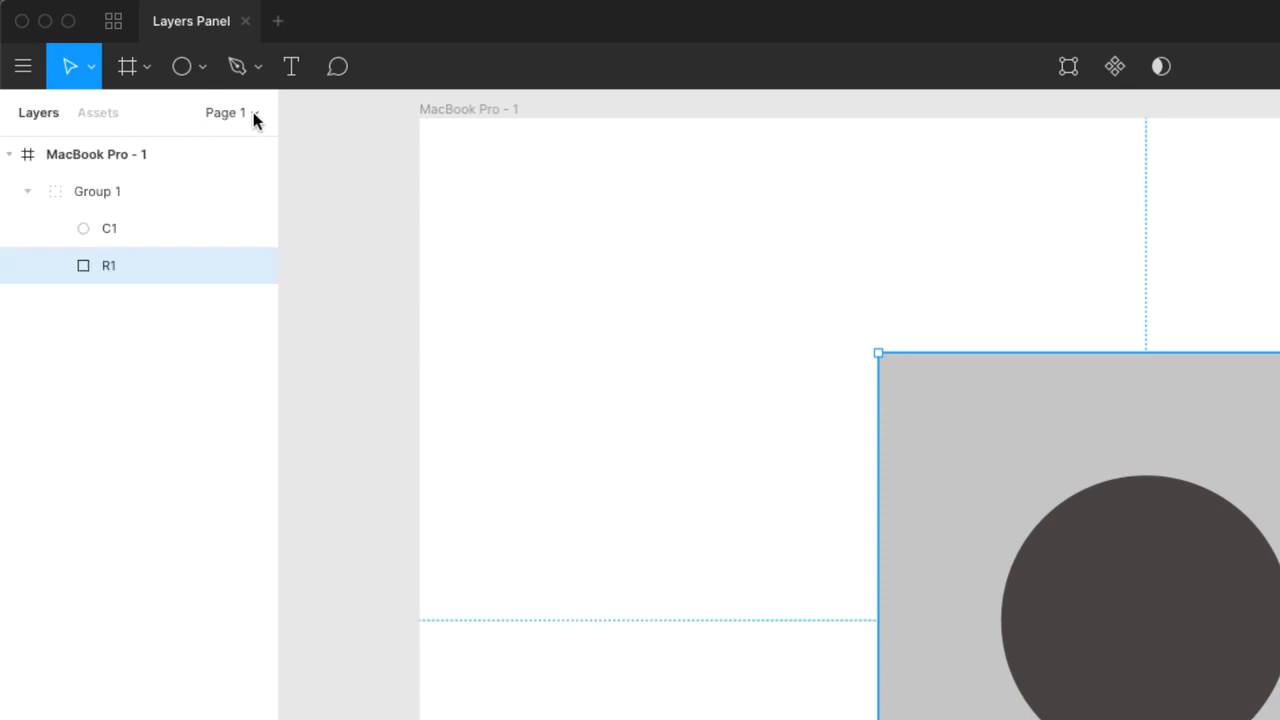
# - Show the list of pages and rename Page 1 as Website
pyautogui.click(253, 117)
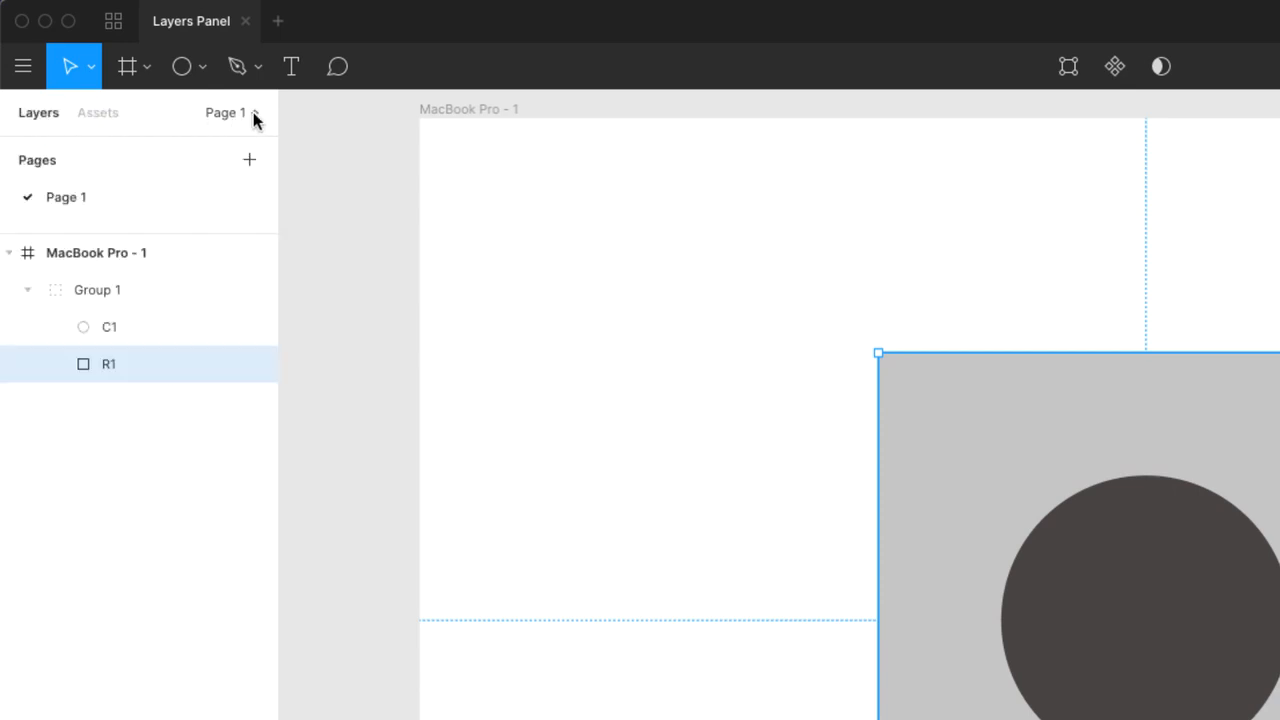
pyautogui.doubleClick(63, 199)
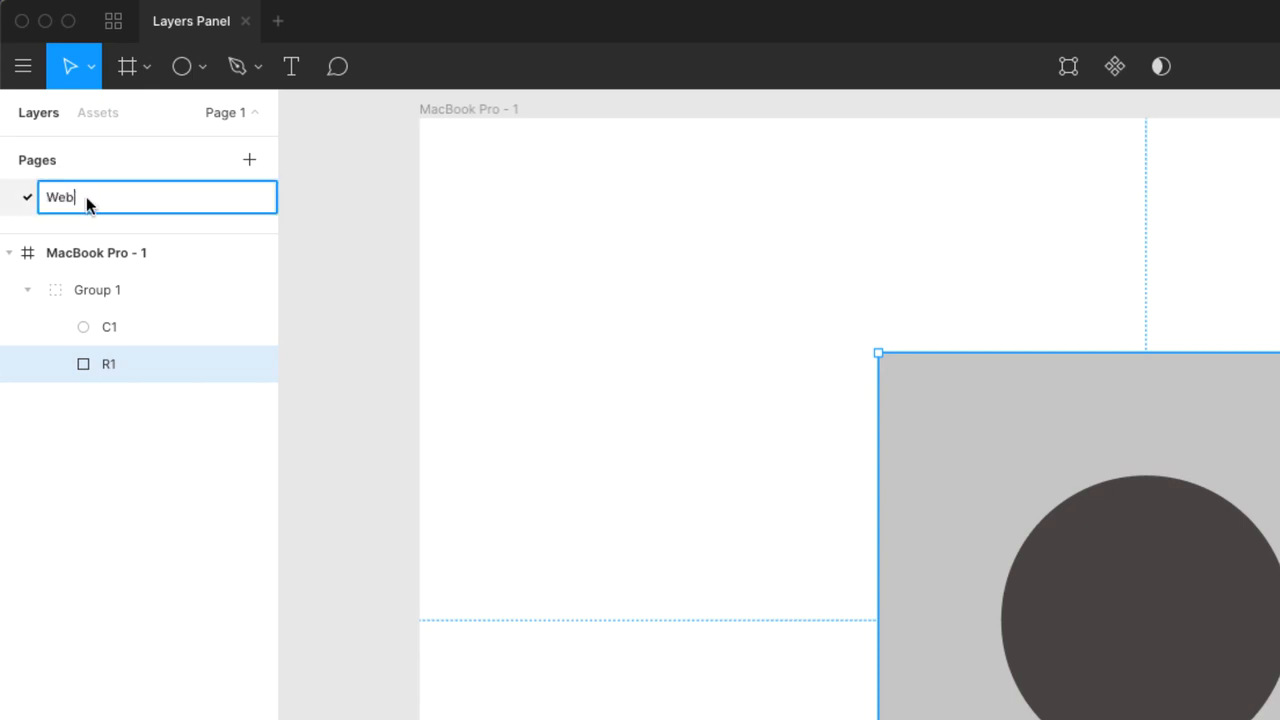
pyautogui.write('Website')
pyautogui.press('Return')
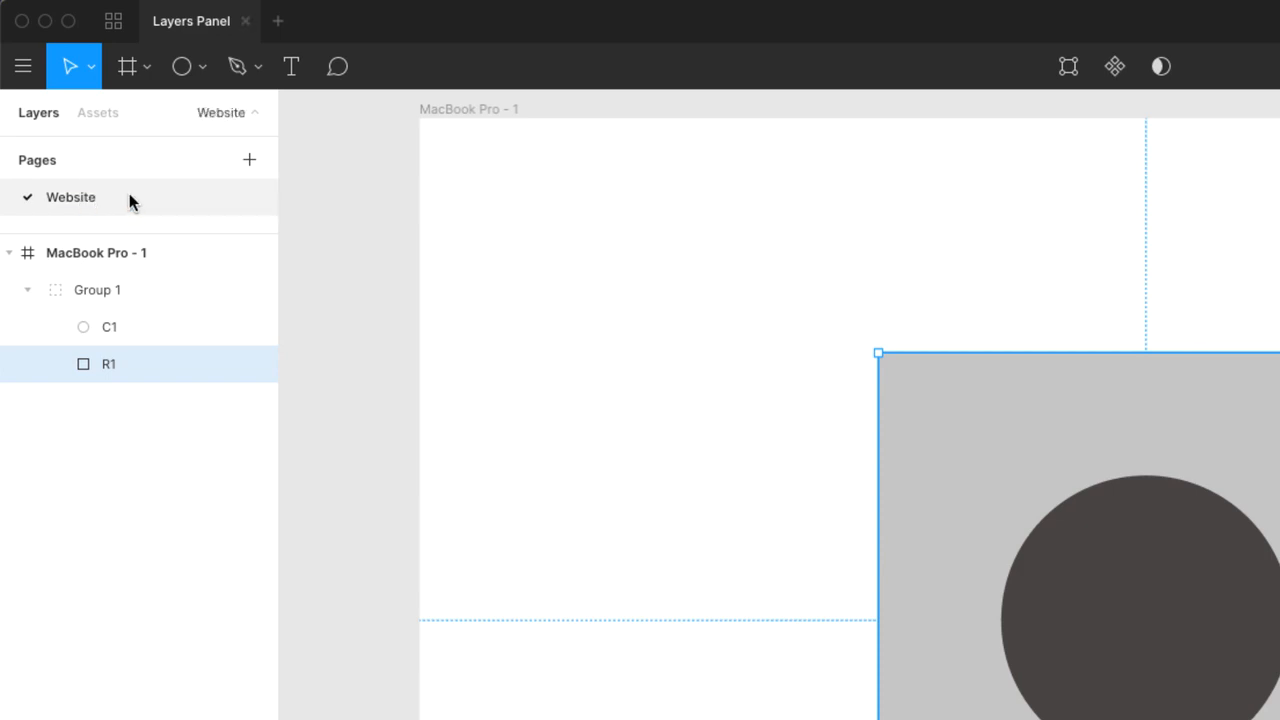
# - Duplicate the Website page and undo the duplication
pyautogui.rightClick(130, 200)
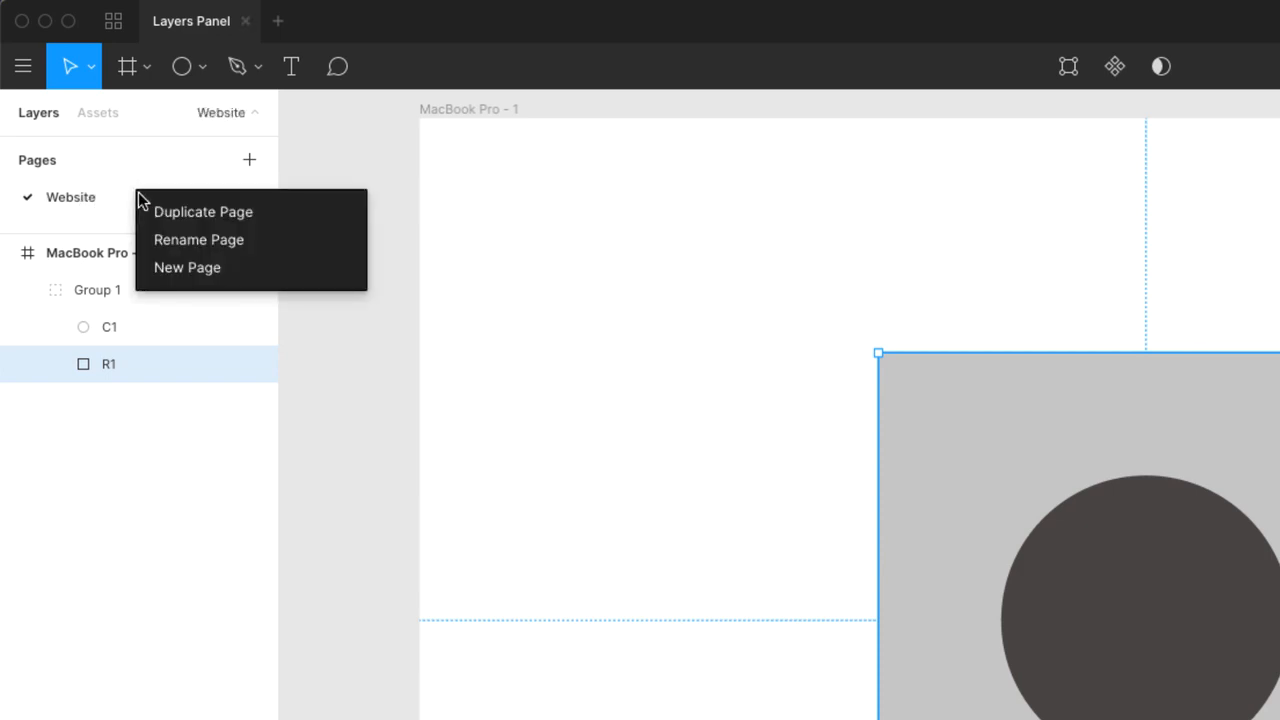
pyautogui.click(163, 213)
pyautogui.hotkey('ctrl', 'z')
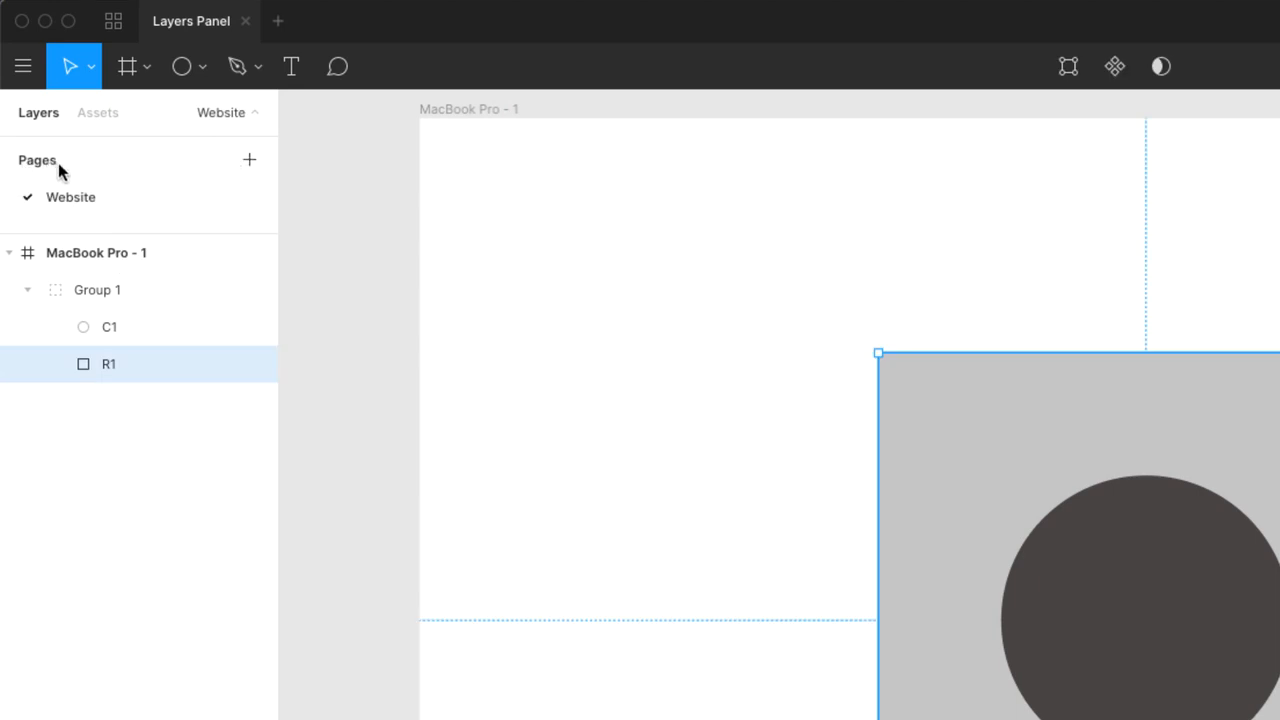
# - Add a new page with its default name and enlarge the pages list to show both pages
pyautogui.click(243, 165)
pyautogui.press('Return')
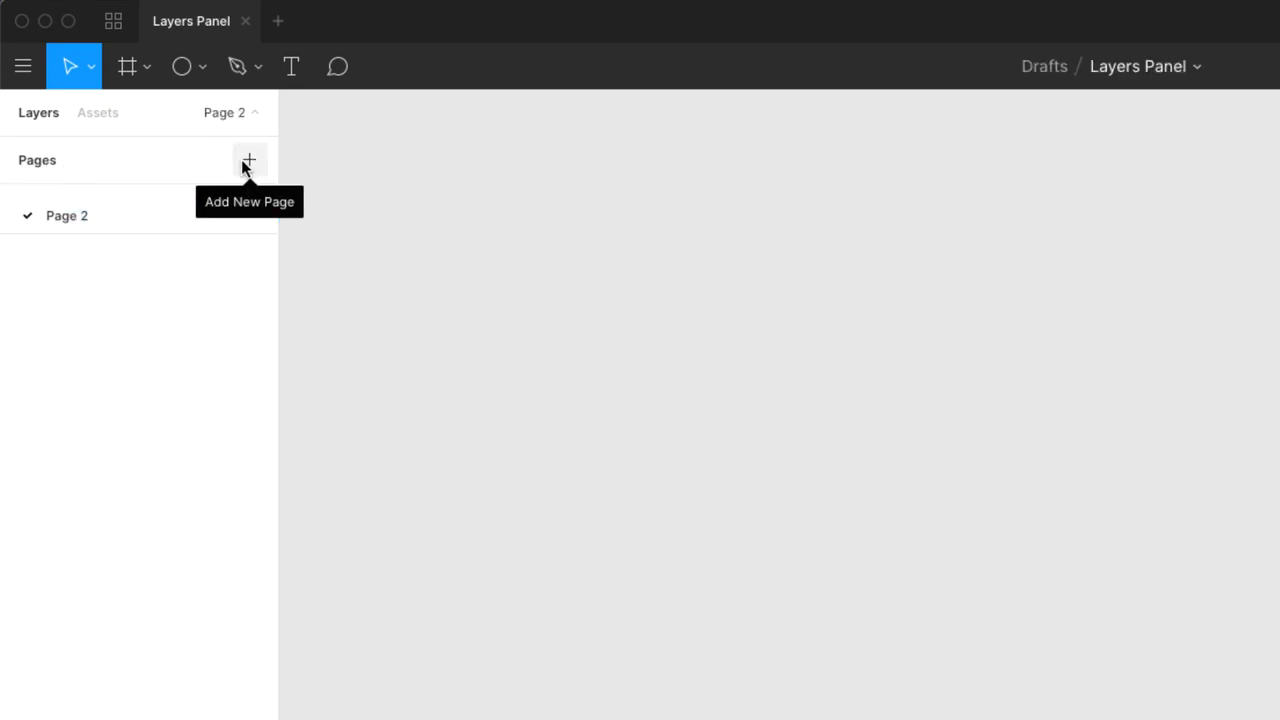
pyautogui.moveTo(110, 234); pyautogui.dragTo(105, 352)
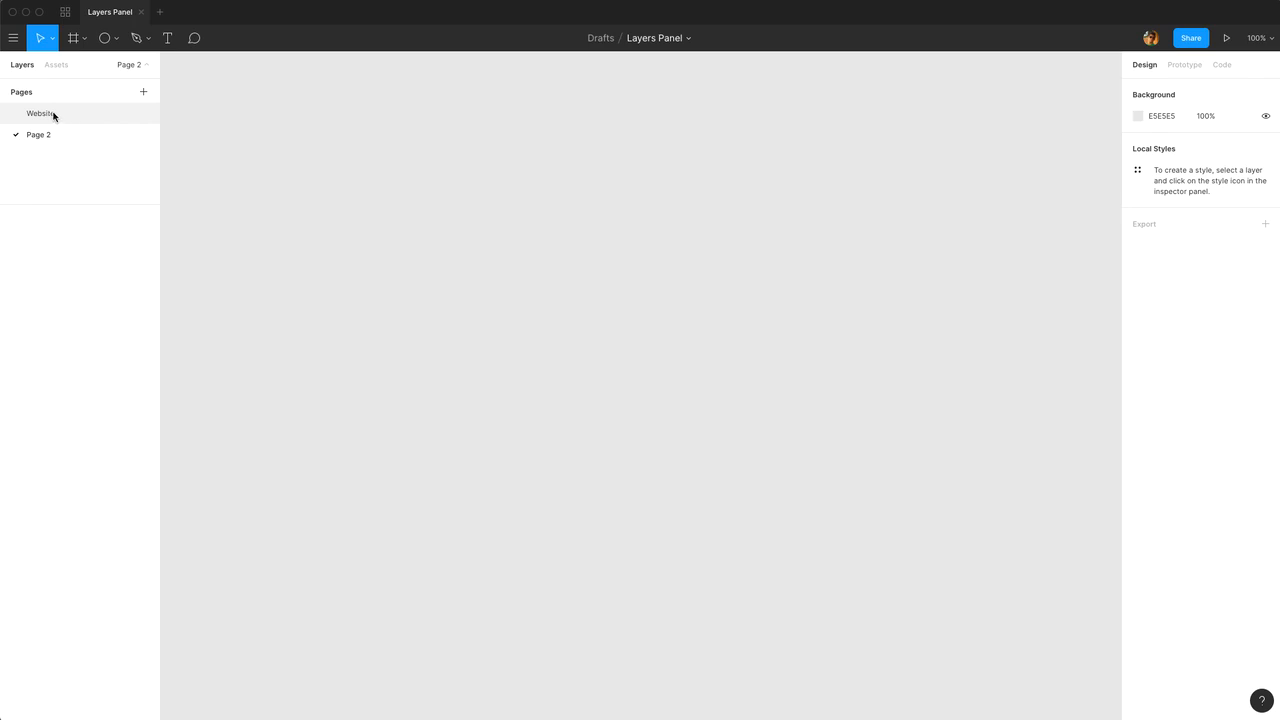
# - Switch back to the Website page and collapse the pages list
pyautogui.click(50, 114)
pyautogui.click(130, 64)
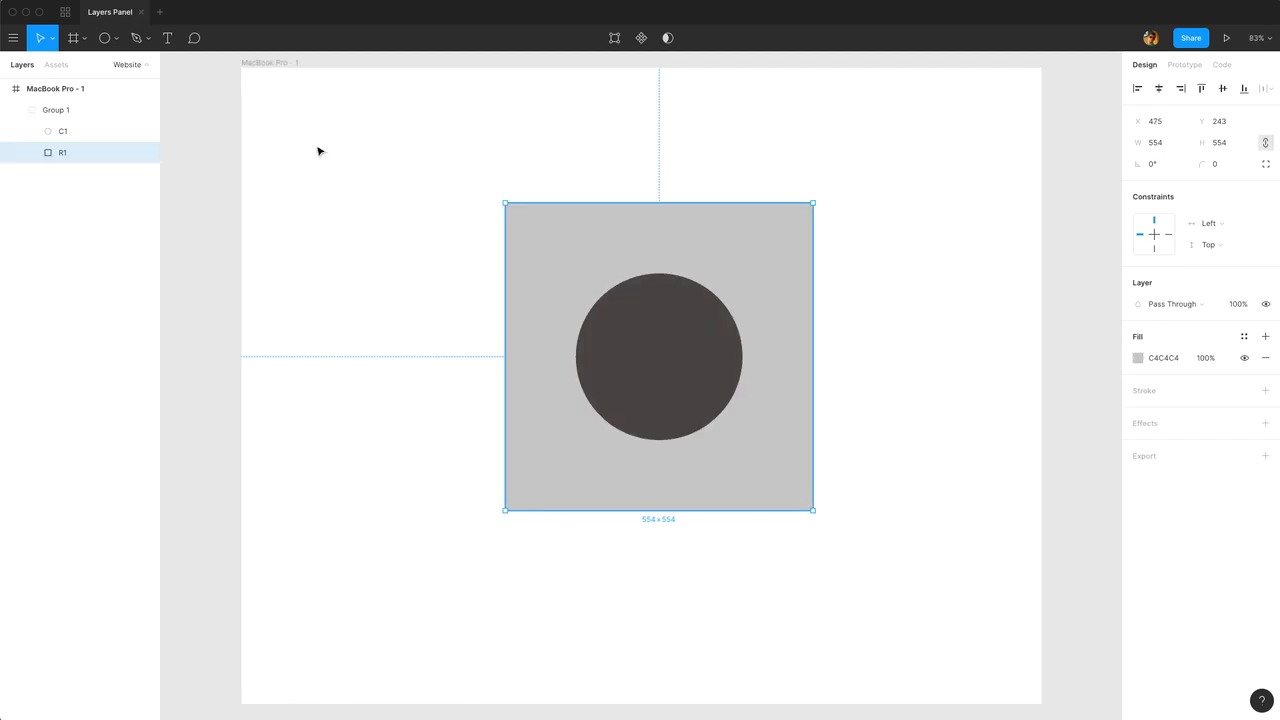